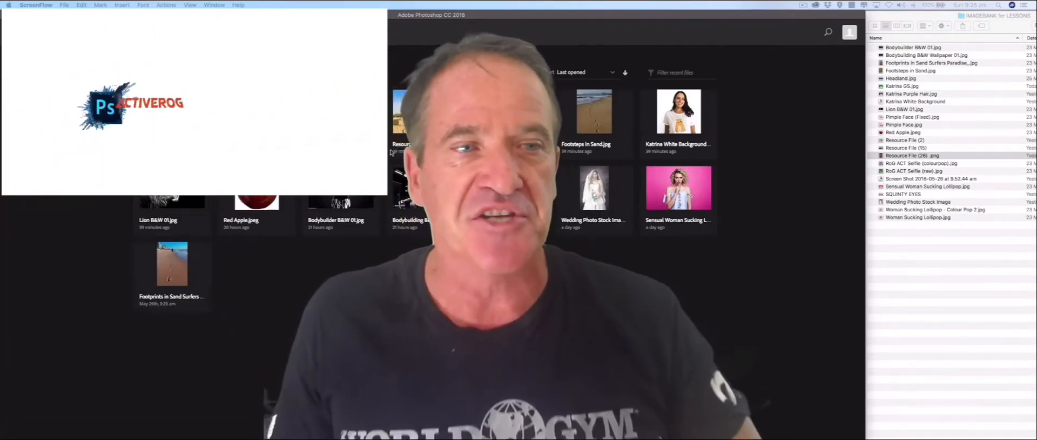
pyautogui.click(179, 120)
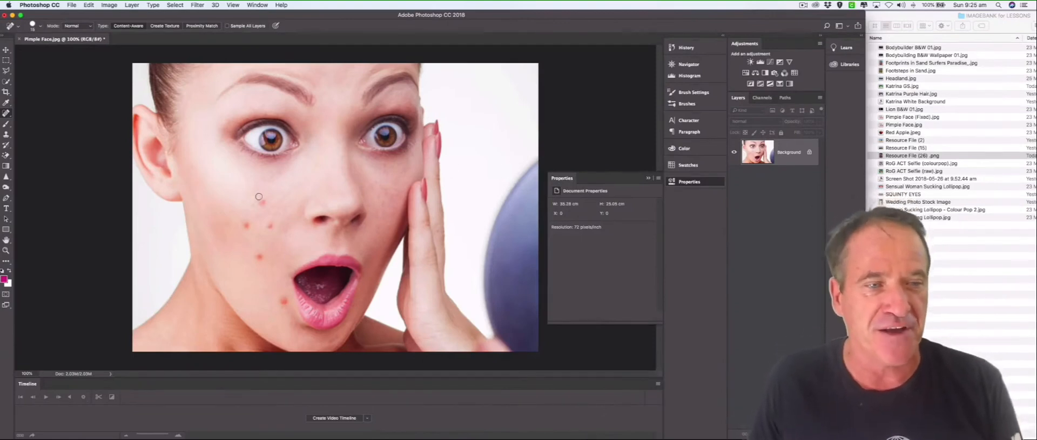
# Choose the Spot Healing Brush and size it slightly larger than a pimple on the woman's cheek.
pyautogui.click(6, 113)
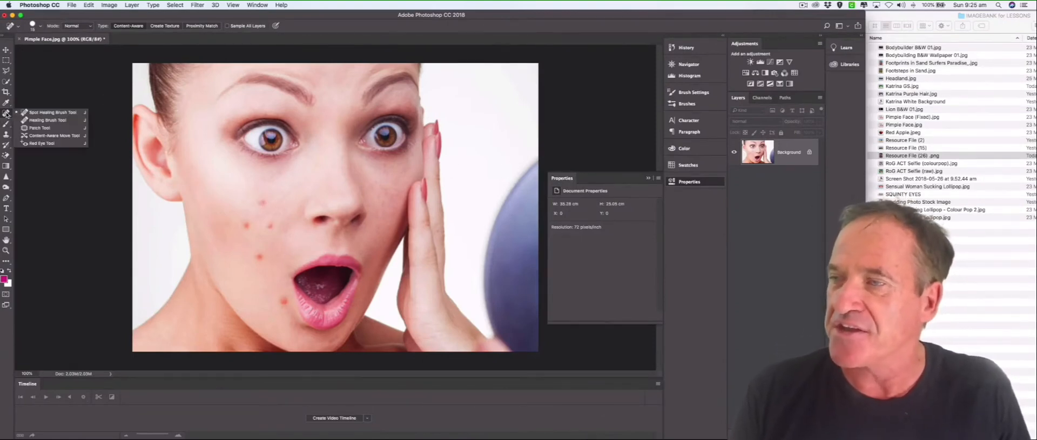
pyautogui.click(39, 114)
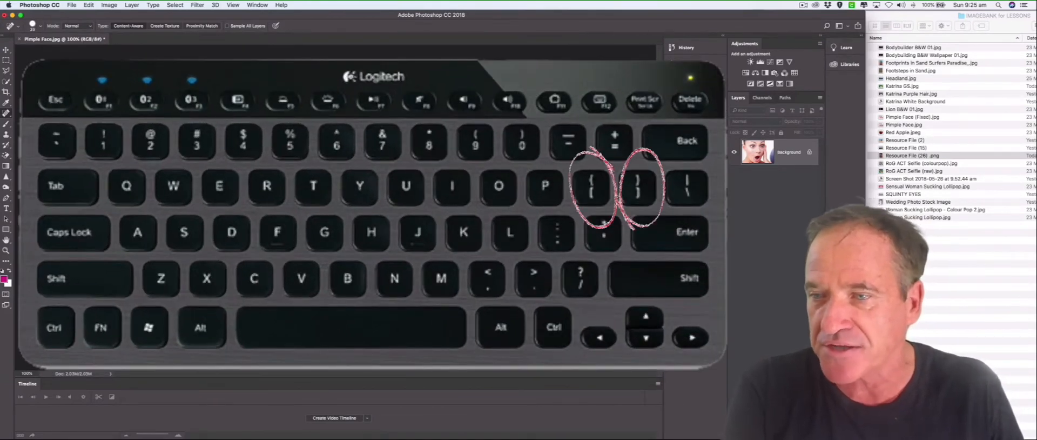
pyautogui.press(']')
pyautogui.press(']')
pyautogui.press(']')
pyautogui.press(']')
pyautogui.press(']')
pyautogui.press(']')
pyautogui.press(']')
pyautogui.press('[')
pyautogui.press('[')
pyautogui.press('[')
pyautogui.press('[')
pyautogui.press('[')
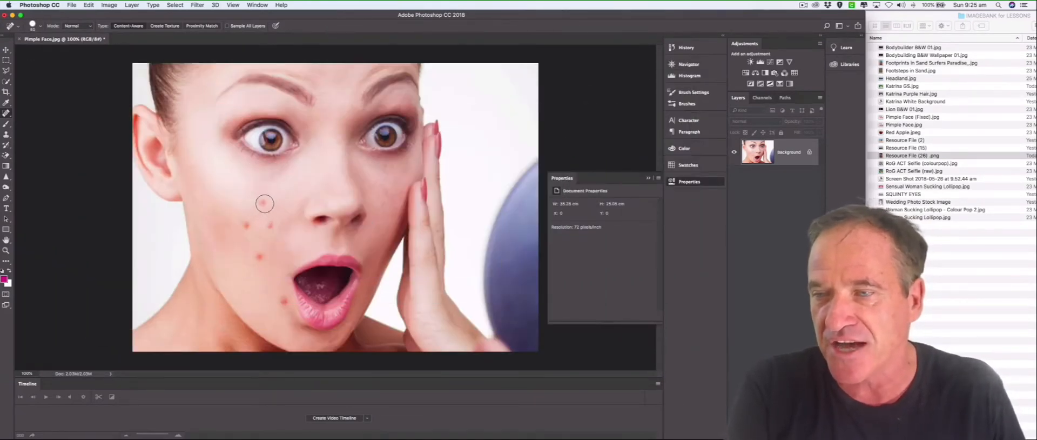
pyautogui.press('[')
pyautogui.press('[')
pyautogui.press('[')
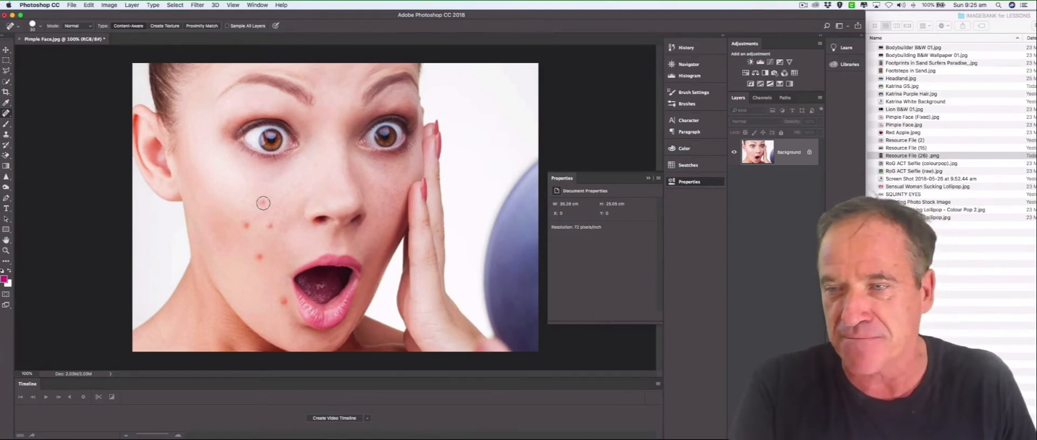
# Remove the pimples from the woman's cheek and beside her mouth with the Spot Healing Brush, then reduce the brush size.
pyautogui.click(263, 203)
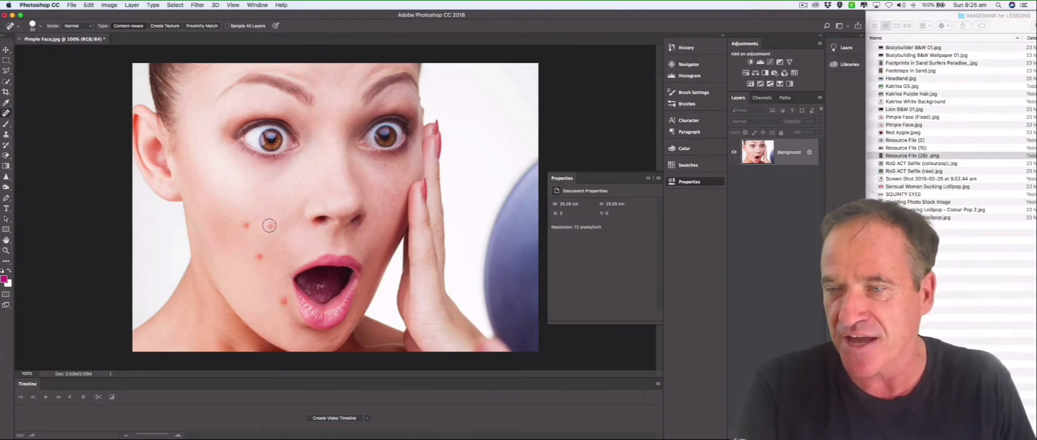
pyautogui.click(246, 225)
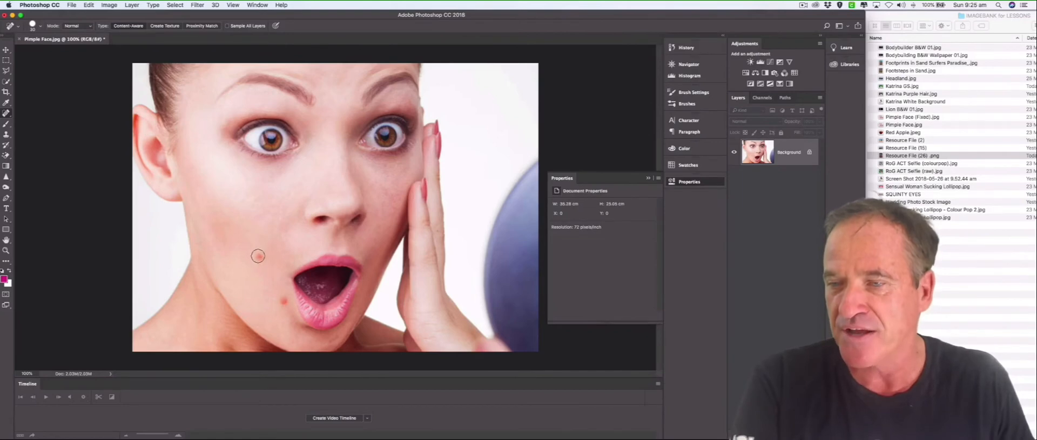
pyautogui.click(258, 256)
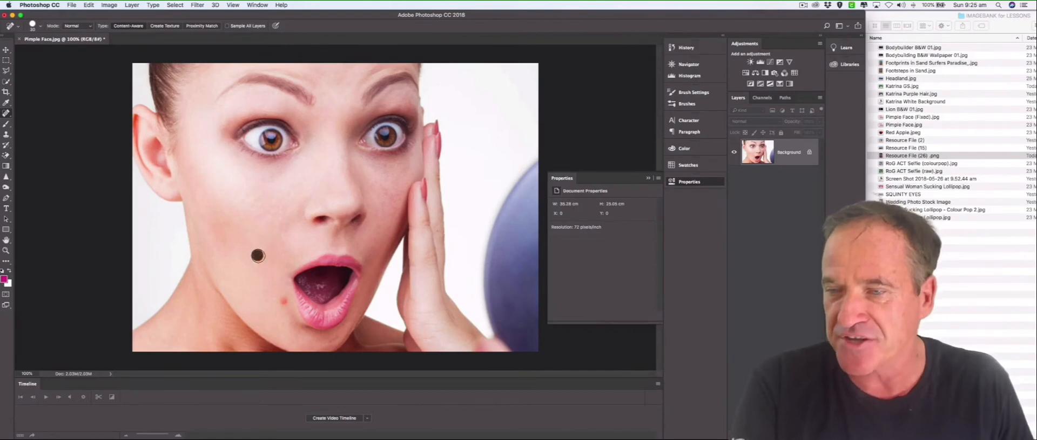
pyautogui.click(285, 300)
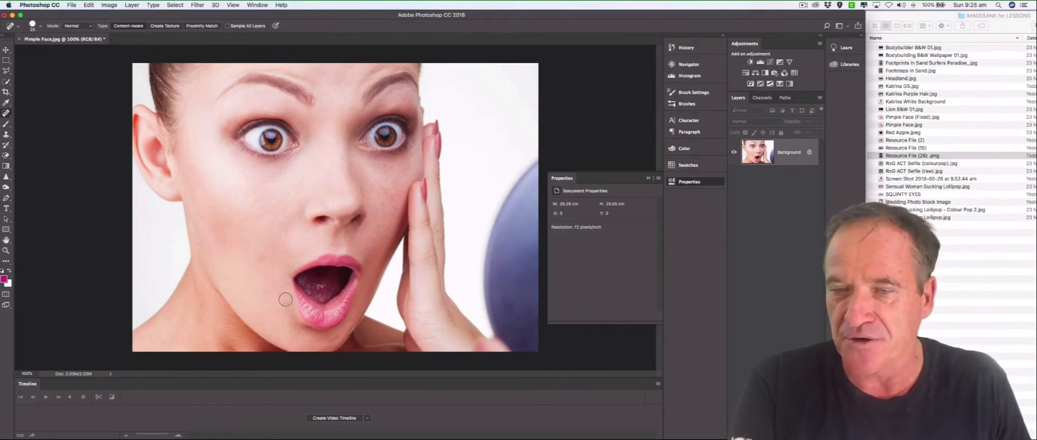
pyautogui.press('[')
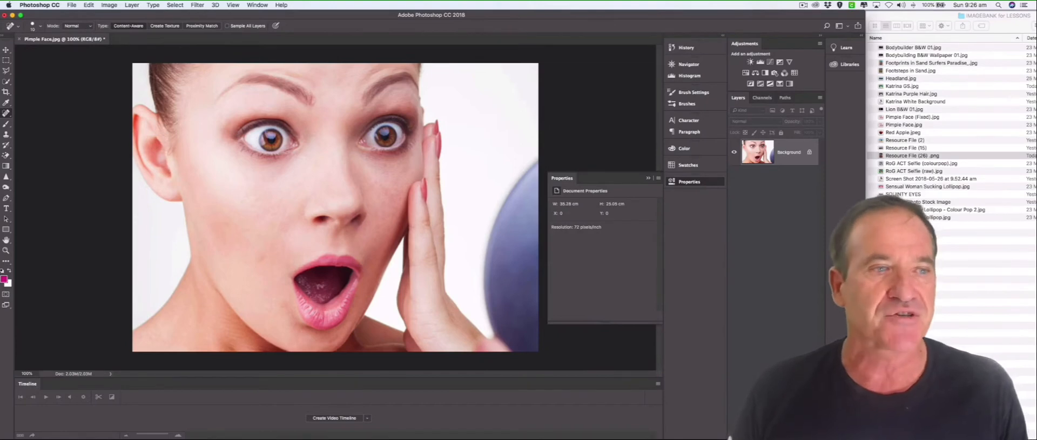
# Open Resource File (26) .png and remove the dark spot on the cheek beside the mouth with the Spot Healing Brush.
pyautogui.moveTo(894, 157); pyautogui.dragTo(157, 38)
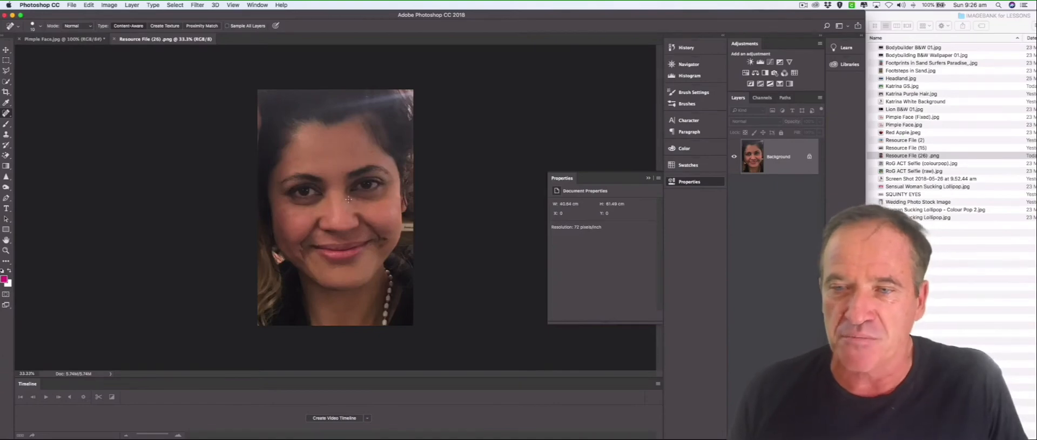
pyautogui.click(7, 115)
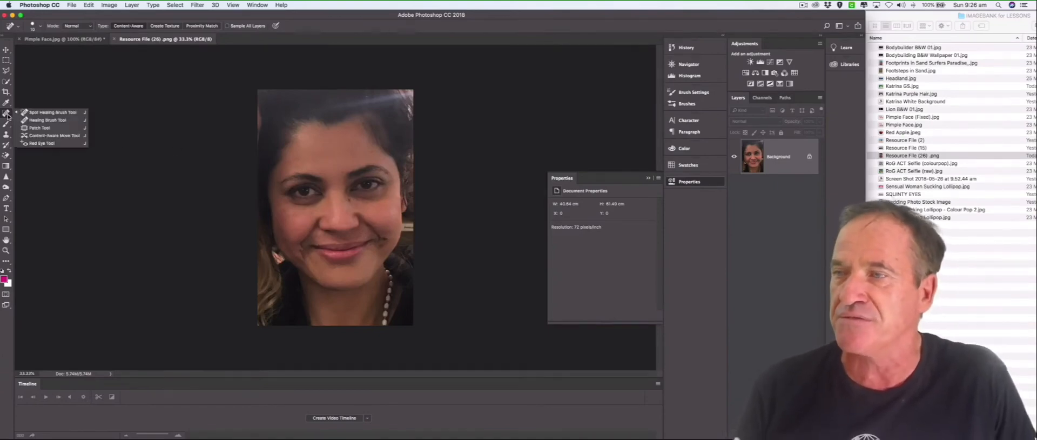
pyautogui.click(46, 113)
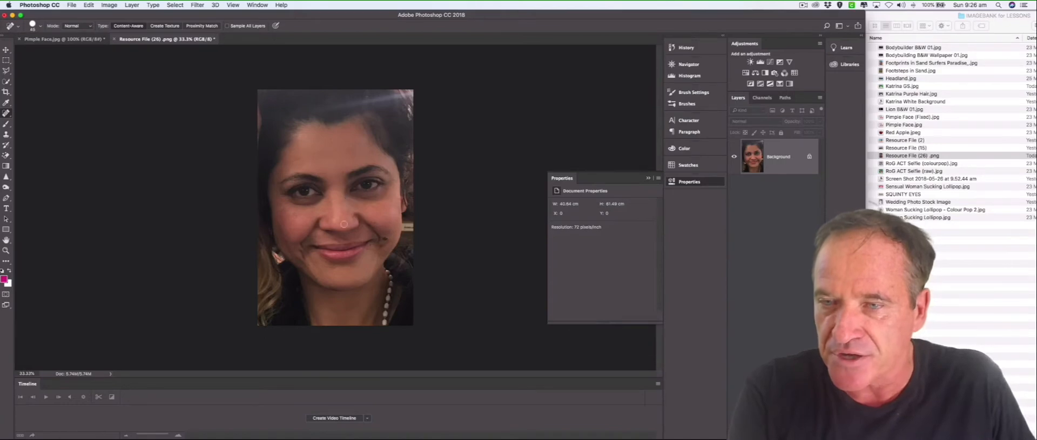
pyautogui.click(386, 238)
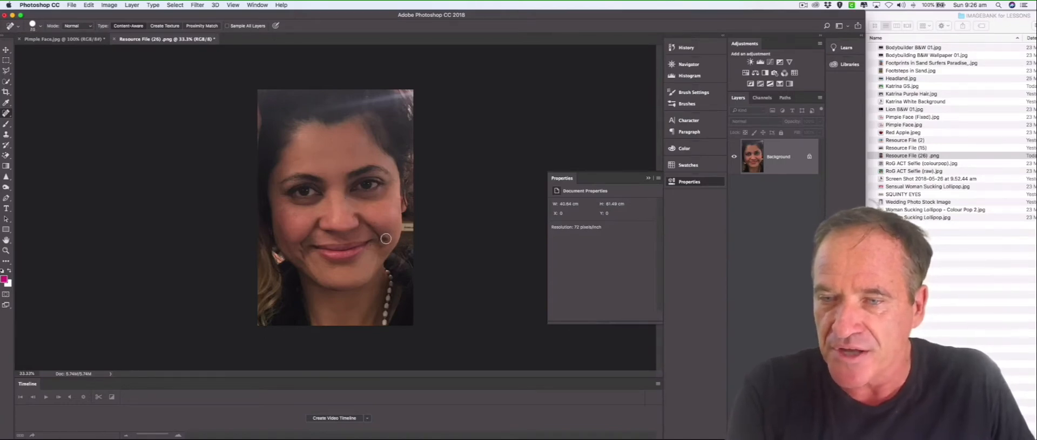
pyautogui.press('[')
pyautogui.press('[')
pyautogui.press('[')
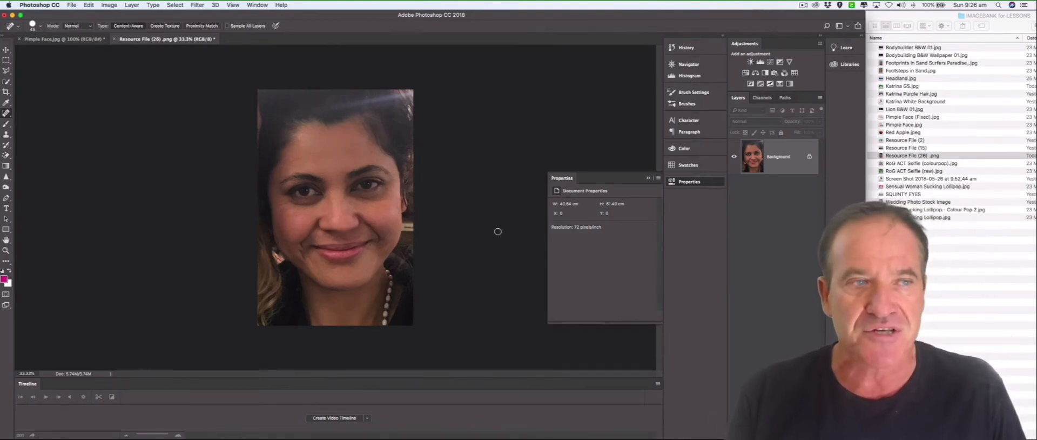
# Open Headland.jpg in its own document and activate the Clone Stamp tool.
pyautogui.moveTo(900, 78); pyautogui.dragTo(274, 40)
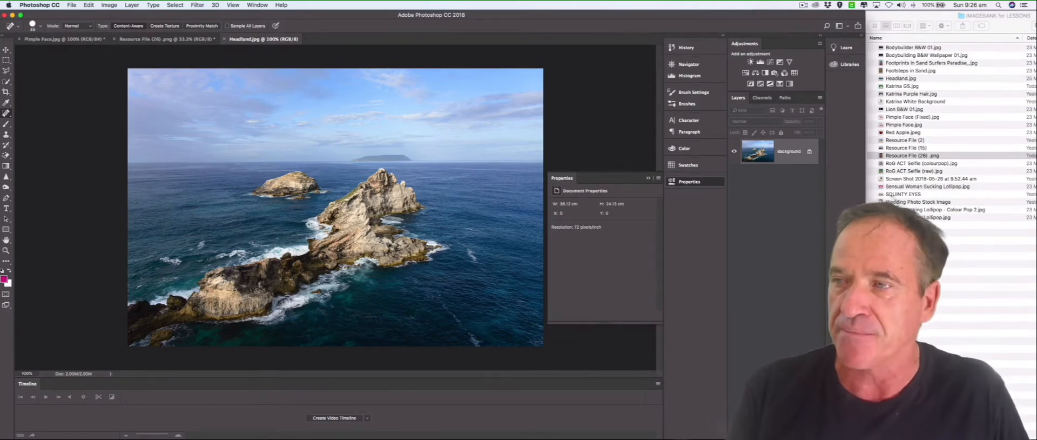
pyautogui.click(7, 135)
pyautogui.rightClick(8, 136)
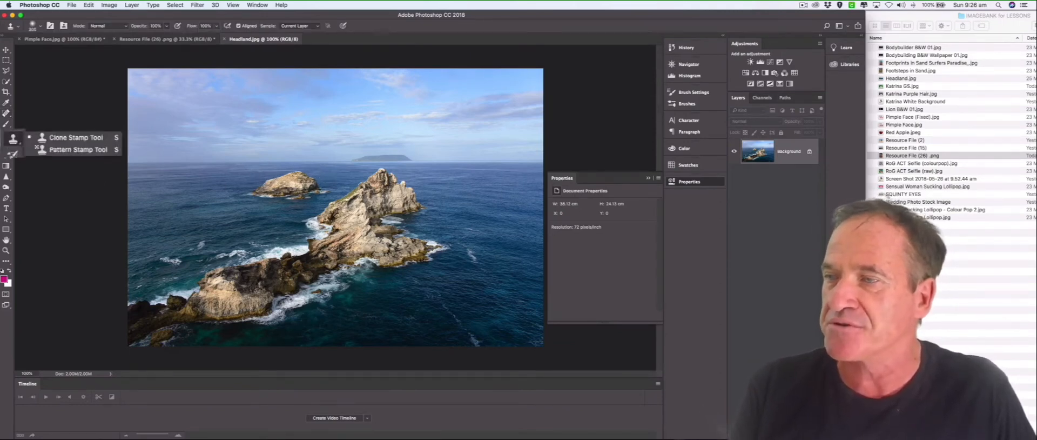
pyautogui.click(29, 134)
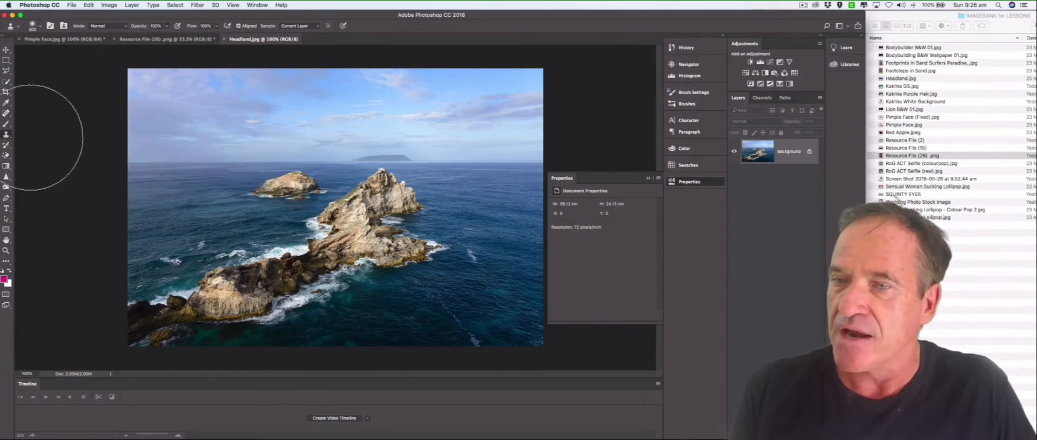
# Size the brush to enclose the small rock island, sample the horizon above it and clone the island onto the open sea beside it.
pyautogui.press('[')
pyautogui.press('[')
pyautogui.press('[')
pyautogui.press('[')
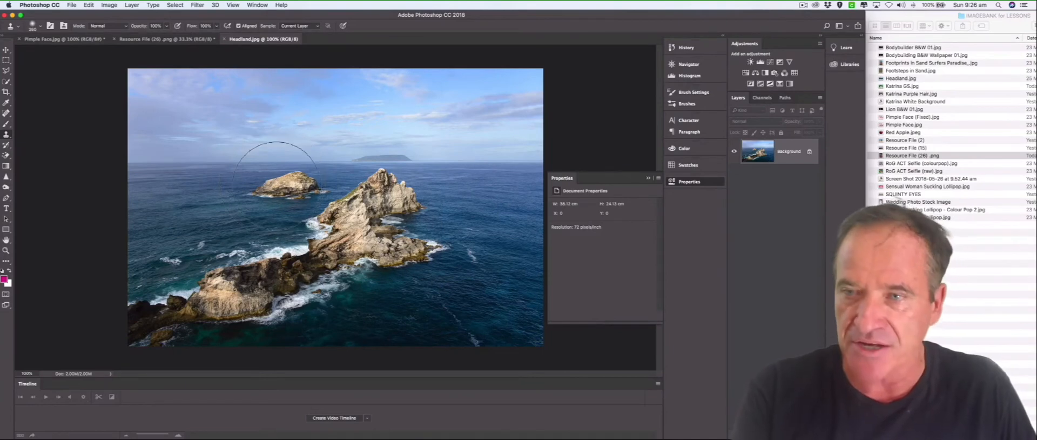
pyautogui.press(']')
pyautogui.press(']')
pyautogui.press(']')
pyautogui.press(']')
pyautogui.press(']')
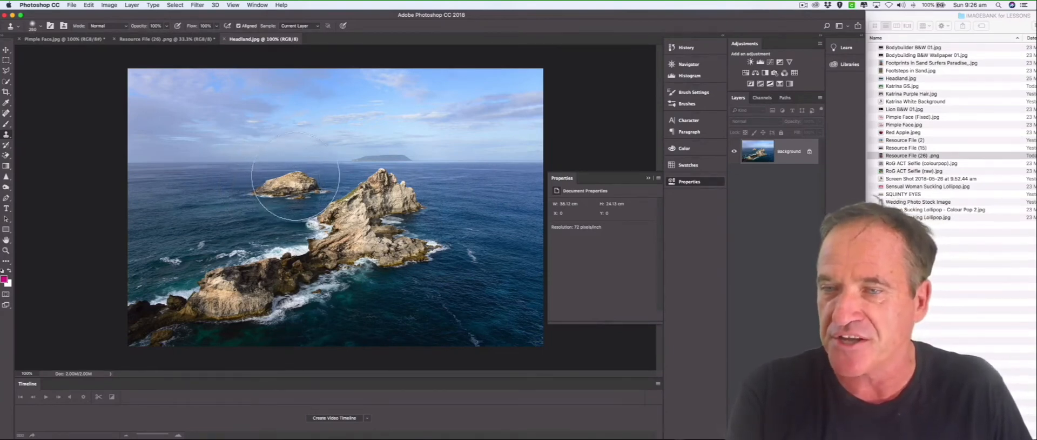
pyautogui.press(']')
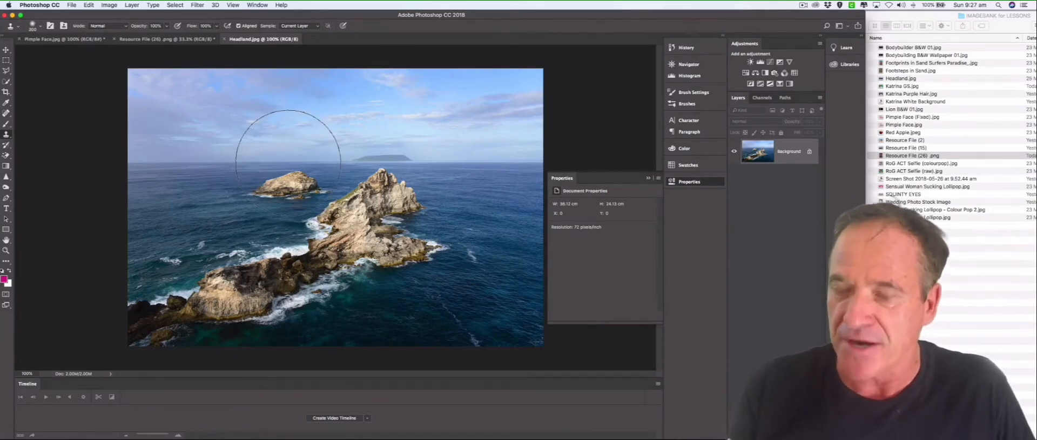
pyautogui.press('alt')
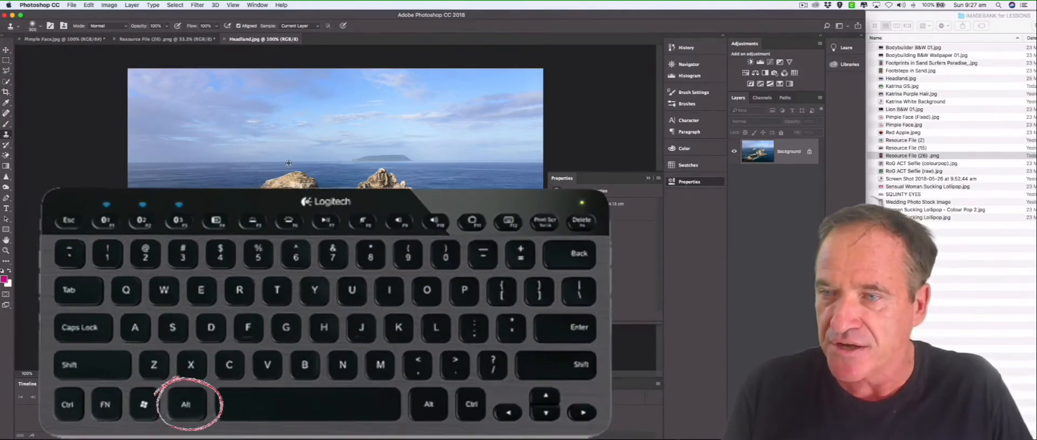
pyautogui.keyDown('alt'); pyautogui.click(288, 163); pyautogui.keyUp('alt')
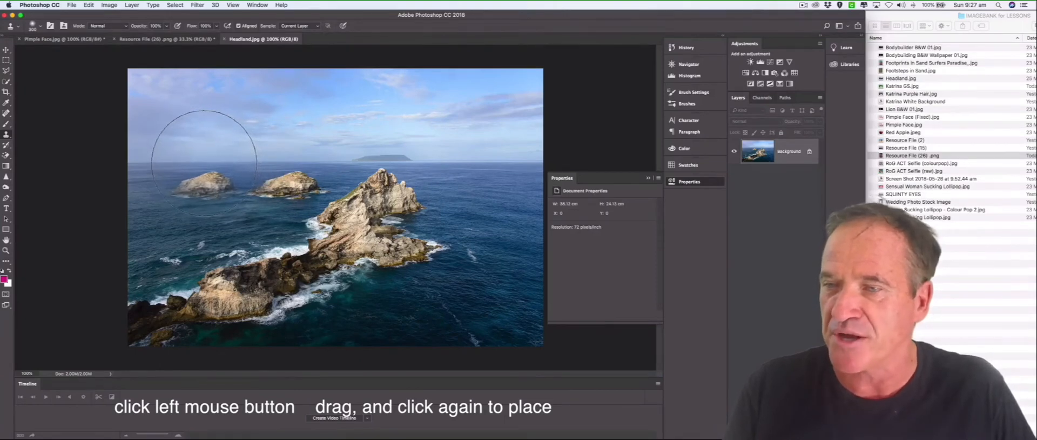
pyautogui.click(205, 163)
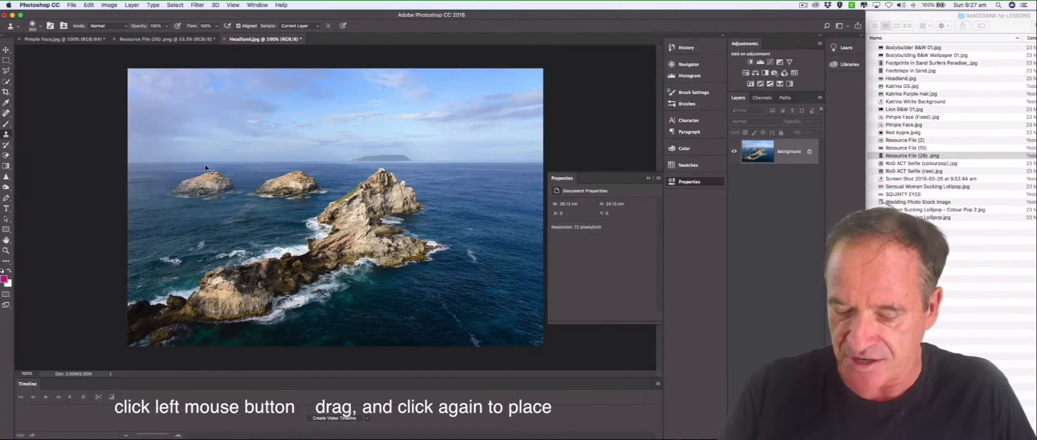
# Close Headland.jpg without saving the cloned island.
pyautogui.click(175, 5)
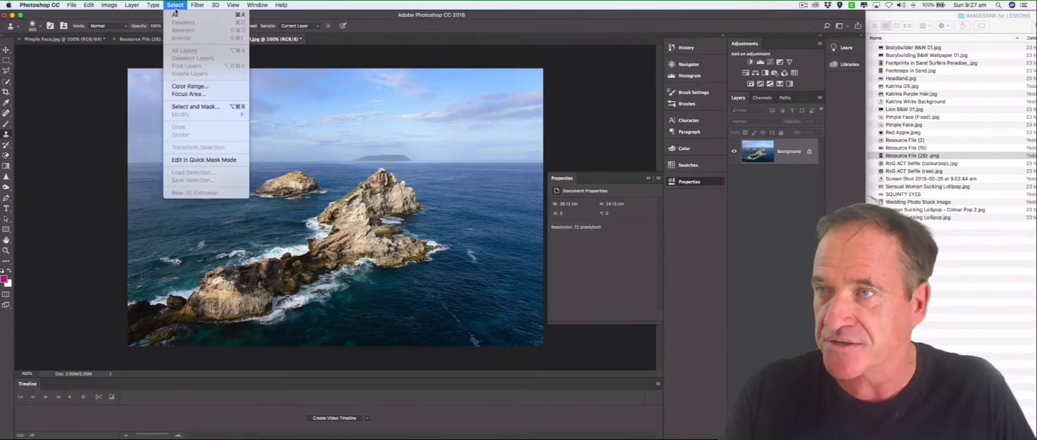
pyautogui.click(463, 134)
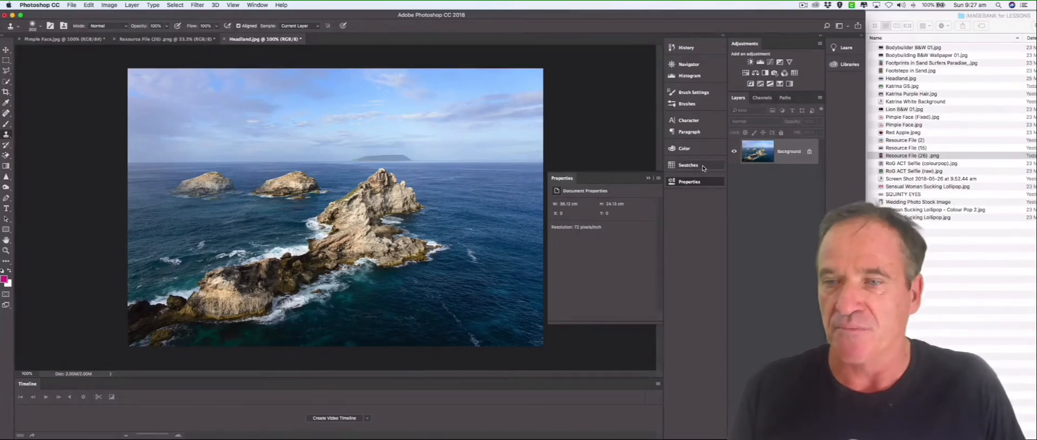
pyautogui.click(225, 39)
pyautogui.click(498, 153)
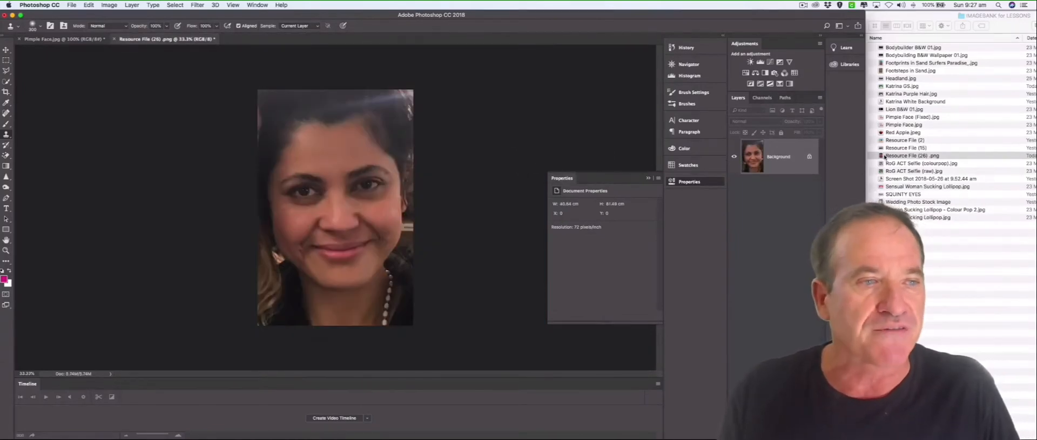
# Open the original Headland.jpg again and activate the Patch tool.
pyautogui.moveTo(897, 79); pyautogui.dragTo(264, 39)
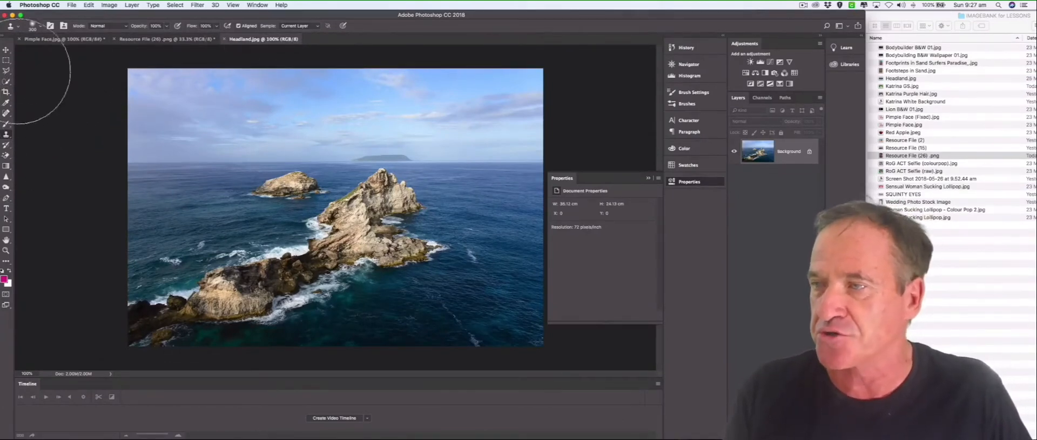
pyautogui.click(7, 113)
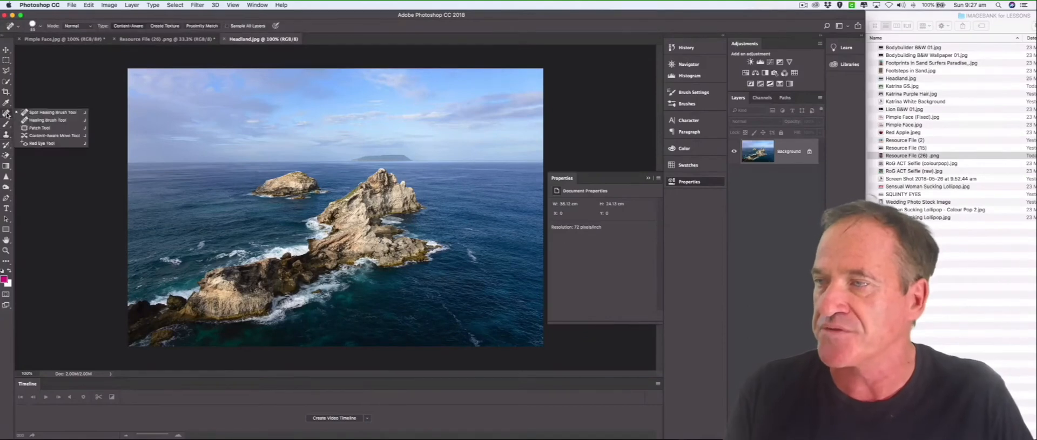
pyautogui.click(34, 129)
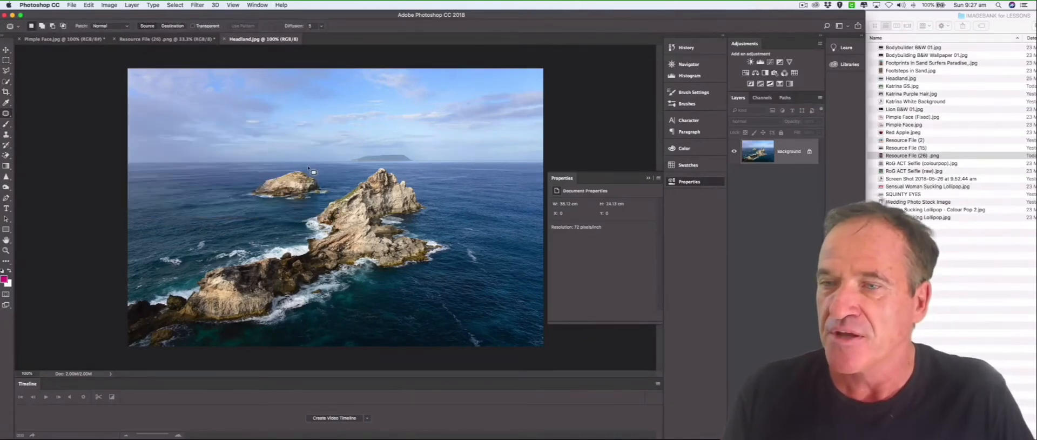
# Outline the small rock island, patch it with the open water beside it and clear the selection.
pyautogui.moveTo(302, 168)
pyautogui.mouseDown()
pyautogui.moveTo(268, 174)
pyautogui.moveTo(244, 198)
pyautogui.moveTo(320, 201)
pyautogui.moveTo(335, 190)
pyautogui.moveTo(309, 170)
pyautogui.mouseUp()
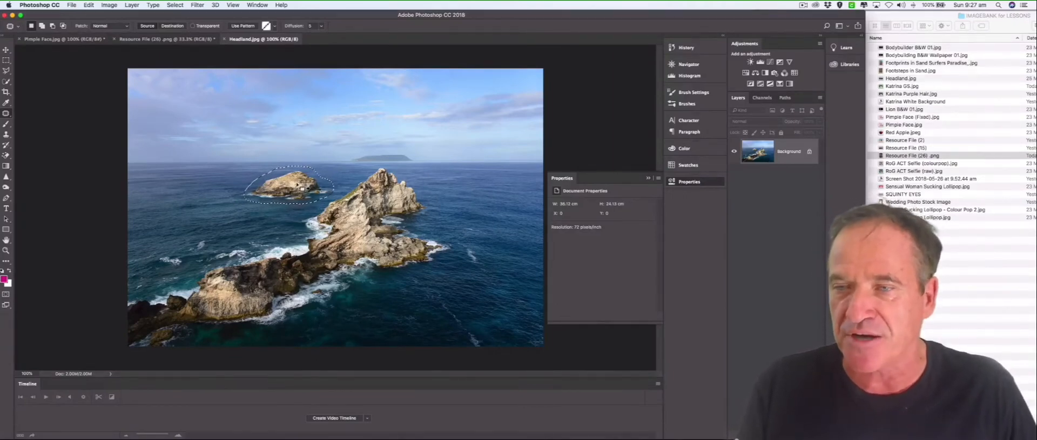
pyautogui.moveTo(297, 185); pyautogui.dragTo(206, 185)
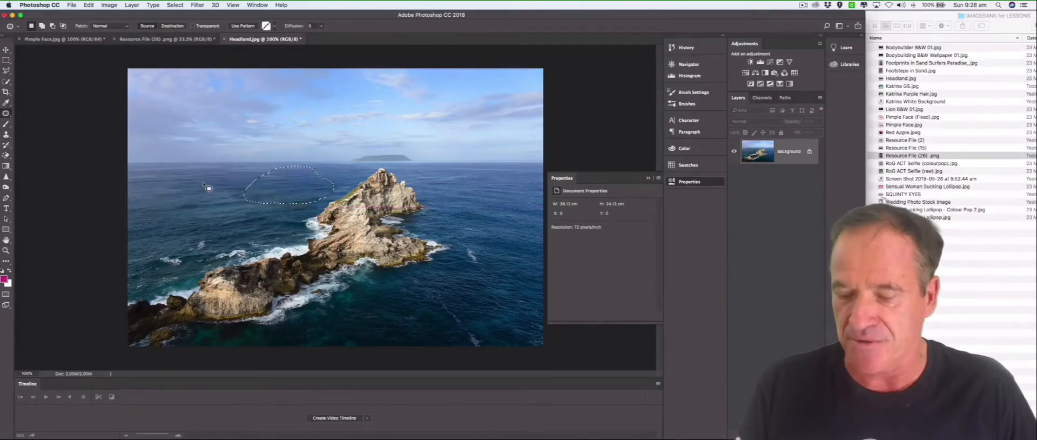
pyautogui.click(175, 5)
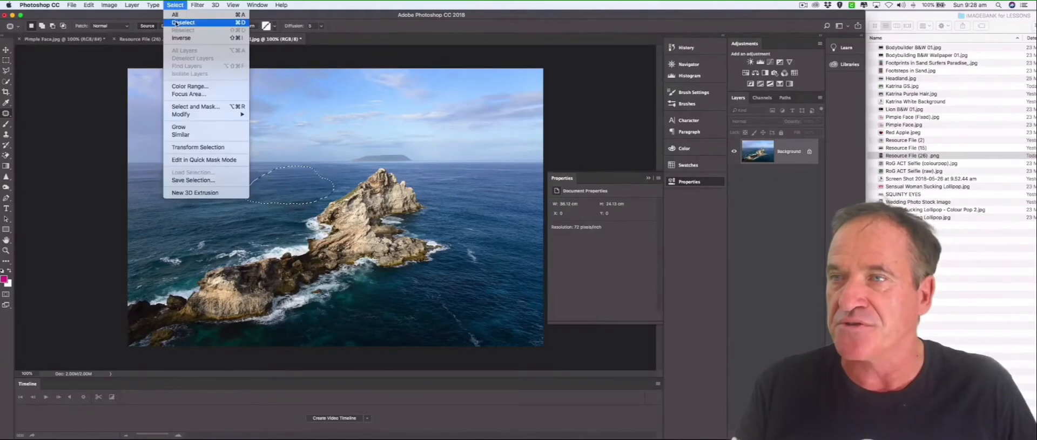
pyautogui.click(176, 24)
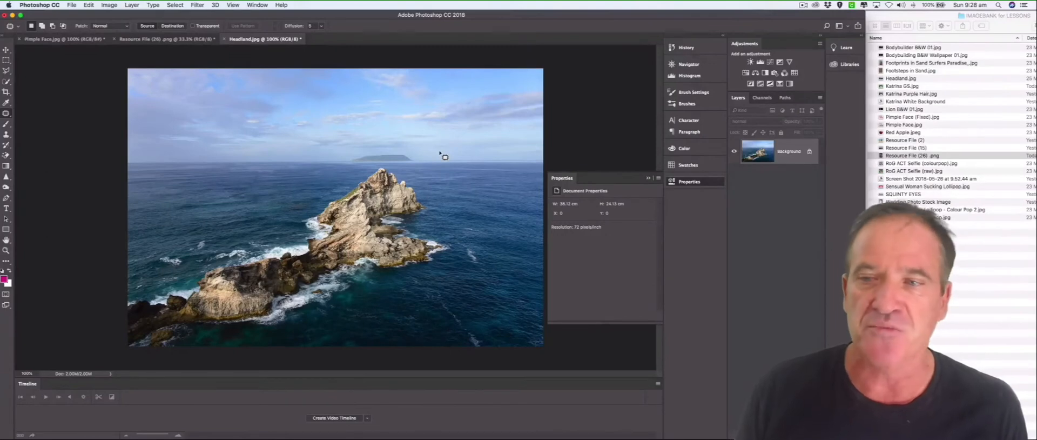
# Switch from the Patch tool back to the Spot Healing Brush.
pyautogui.rightClick(8, 115)
pyautogui.click(32, 112)
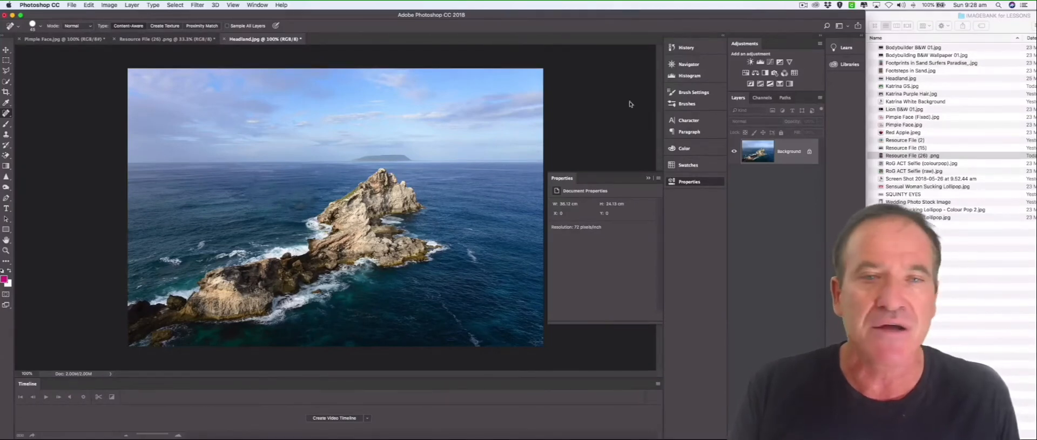
# Close Headland.jpg, Resource File (26) .png and Pimple Face.jpg without saving their changes.
pyautogui.press('super+w')
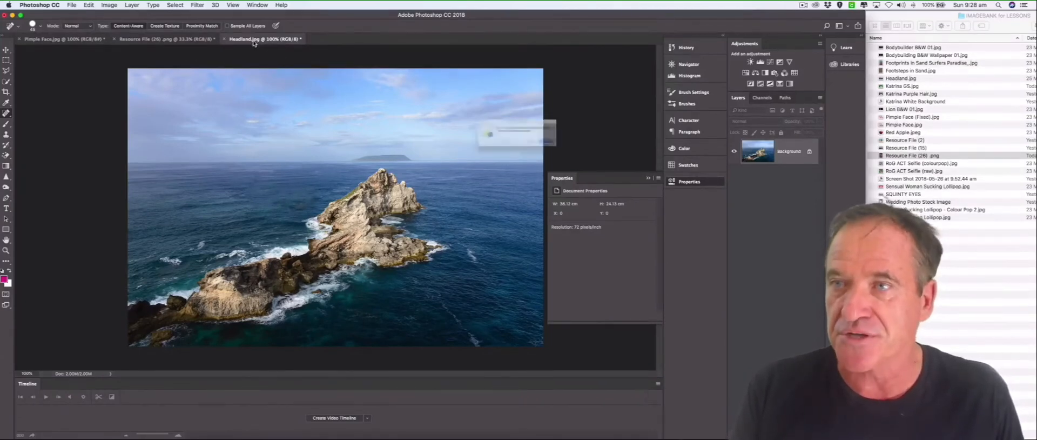
pyautogui.click(481, 153)
pyautogui.press('super+w')
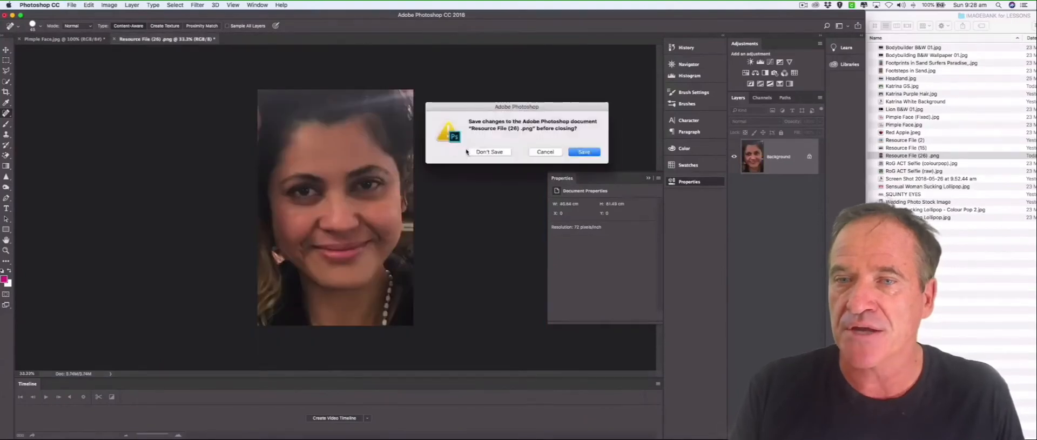
pyautogui.click(481, 152)
pyautogui.press('super+w')
pyautogui.click(475, 153)
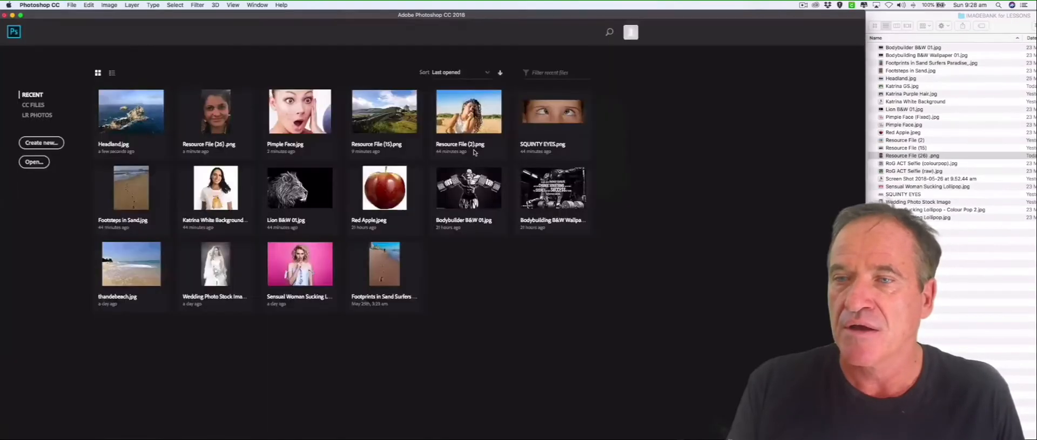
# Open SQUINTY EYES.png from the recent files.
pyautogui.click(601, 120)
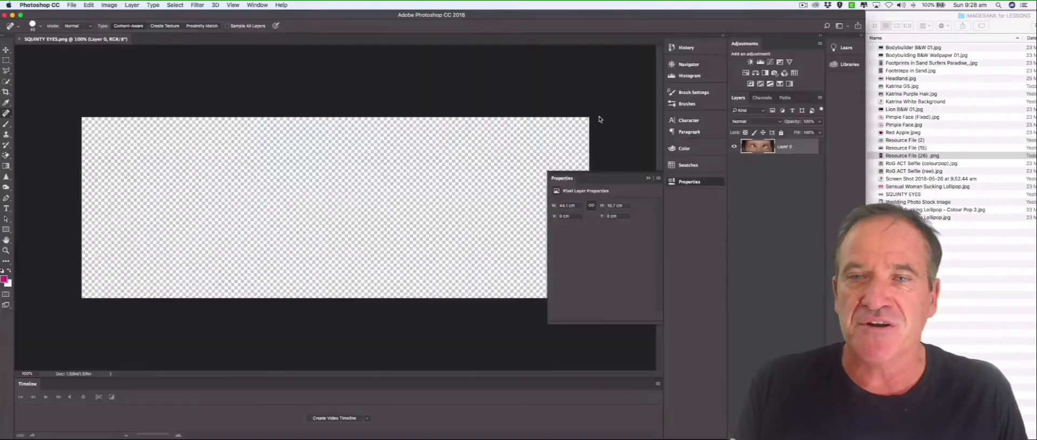
pyautogui.moveTo(601, 184); pyautogui.dragTo(675, 181)
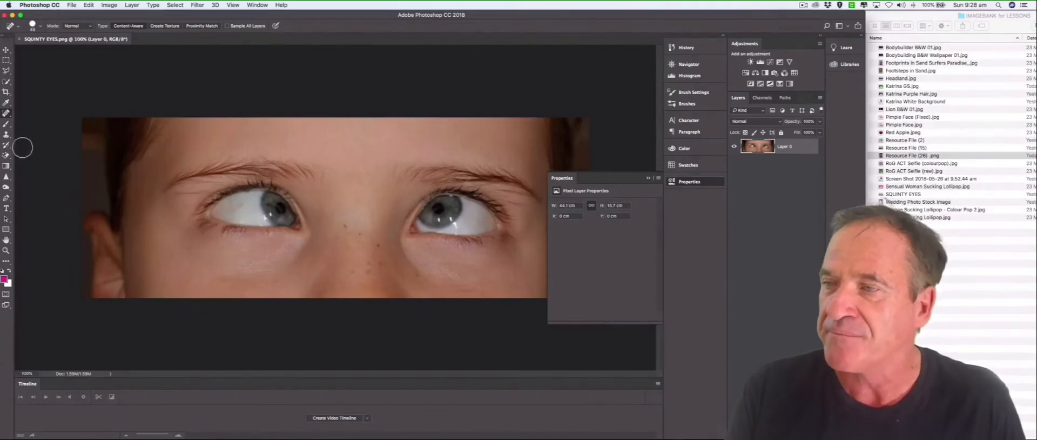
# Lighten the whites of both eyes with a small Dodge tool brush at 47% exposure on the midtones.
pyautogui.click(7, 187)
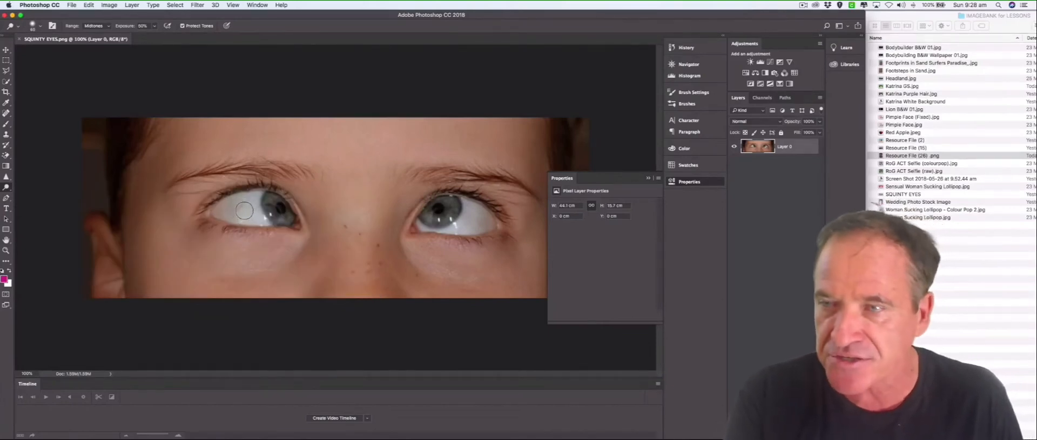
pyautogui.click(154, 26)
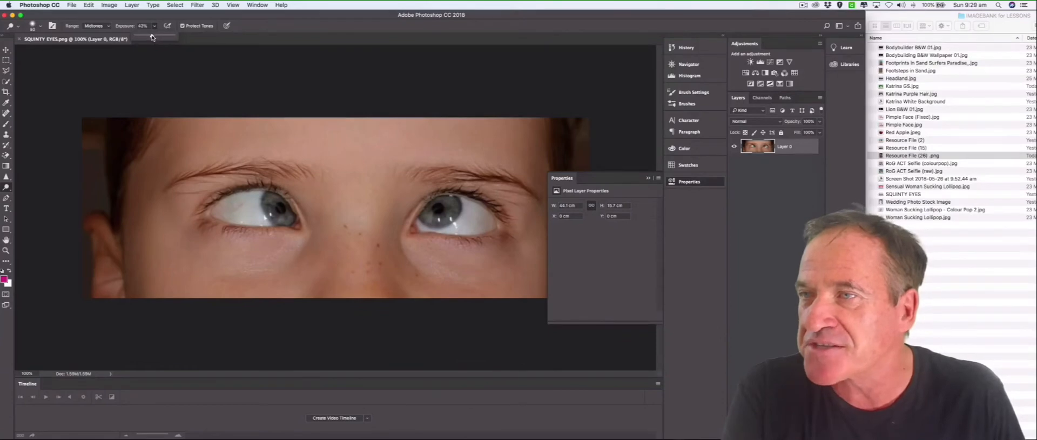
pyautogui.click(246, 201)
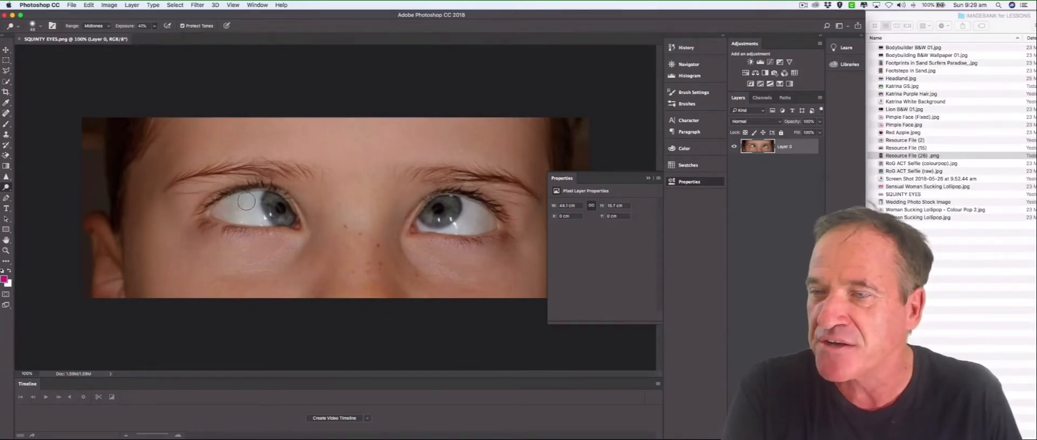
pyautogui.moveTo(251, 199)
pyautogui.mouseDown()
pyautogui.moveTo(224, 205)
pyautogui.moveTo(249, 216)
pyautogui.moveTo(232, 208)
pyautogui.mouseUp()
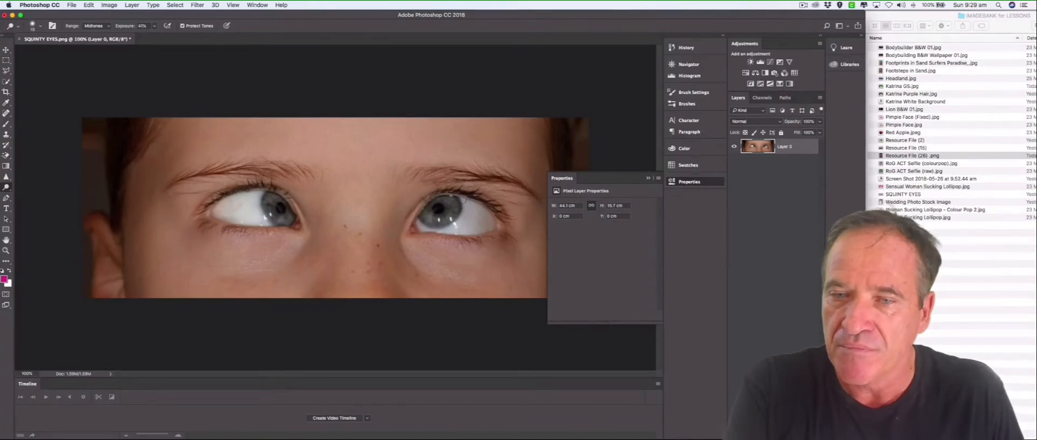
pyautogui.press('[')
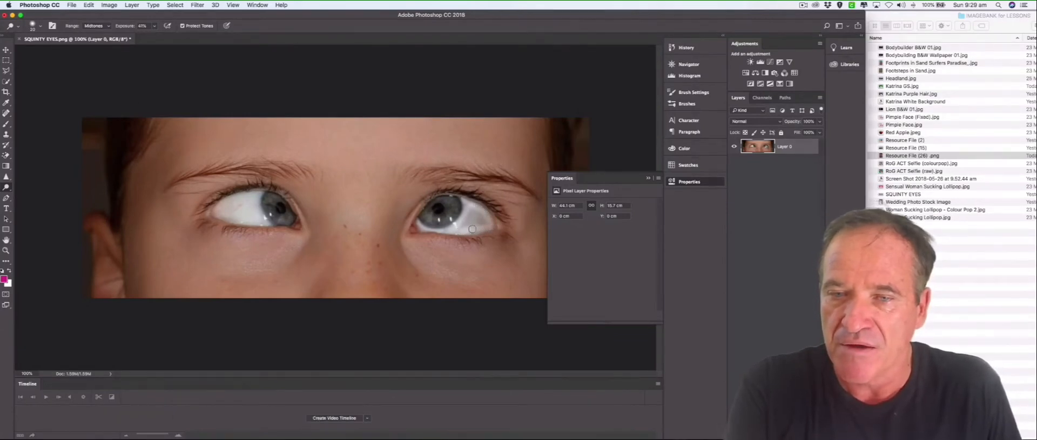
pyautogui.moveTo(475, 213); pyautogui.dragTo(464, 226)
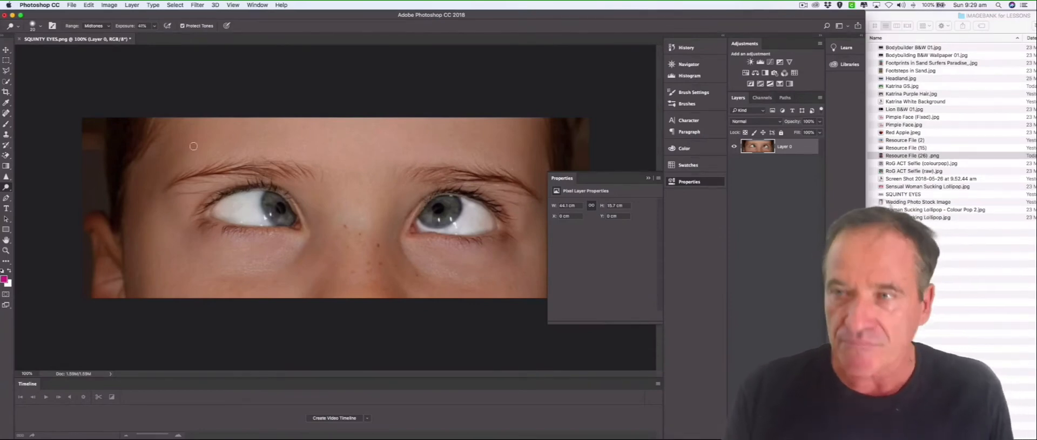
# Close SQUINTY EYES.png without saving and open Katrina White Background.png from the image folder.
pyautogui.click(19, 39)
pyautogui.click(489, 154)
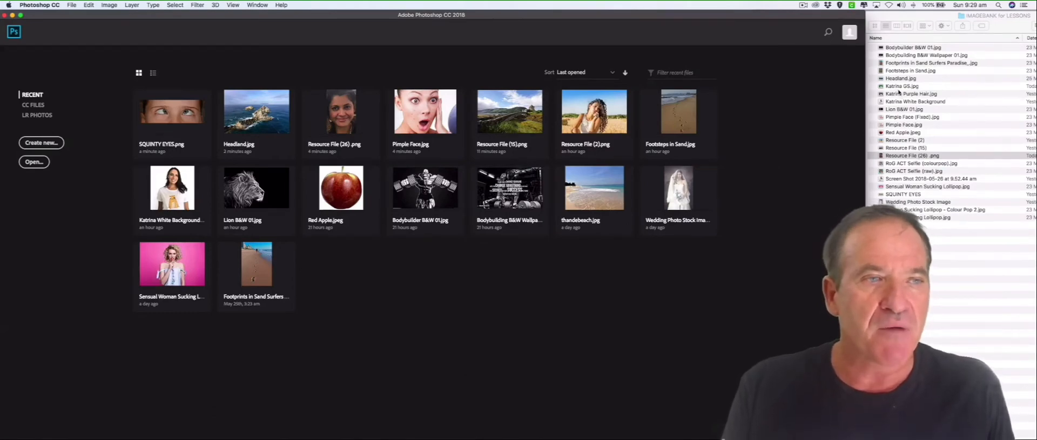
pyautogui.moveTo(901, 101); pyautogui.dragTo(488, 277)
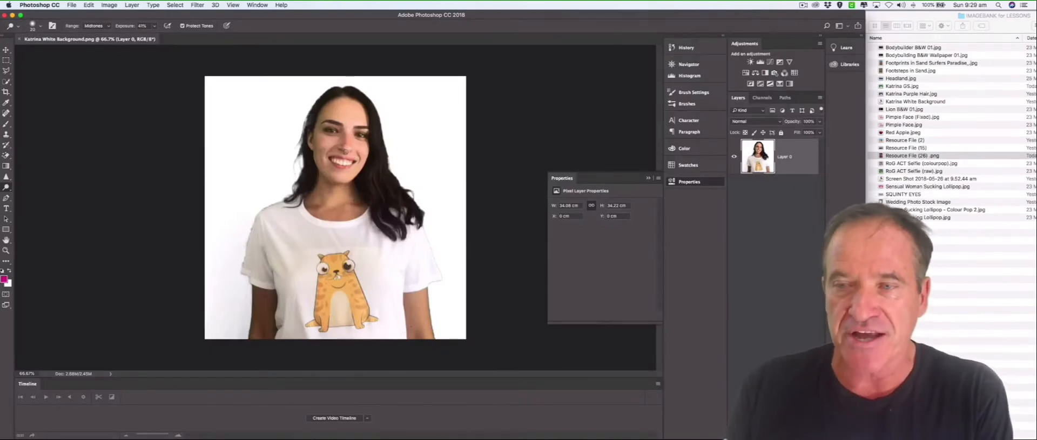
# Inspect the woman's portrait at several magnifications and in different parts of the image.
pyautogui.press('super+1')
pyautogui.press('super+minus')
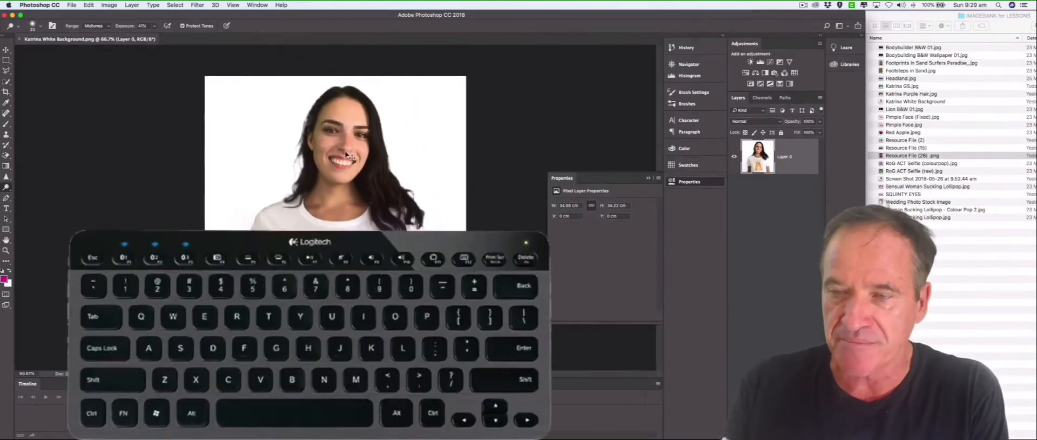
pyautogui.press('super+equal')
pyautogui.press('super+equal')
pyautogui.press('super+equal')
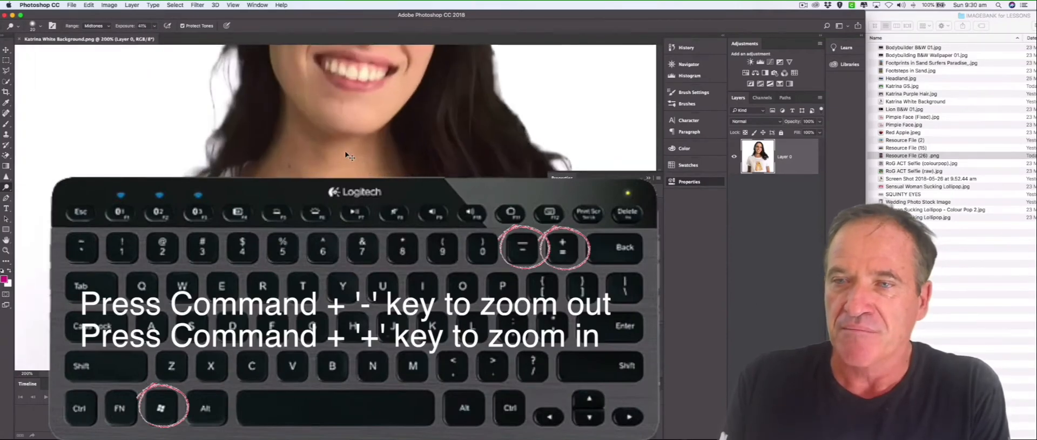
pyautogui.press('super+minus')
pyautogui.press('super+minus')
pyautogui.press('super+equal')
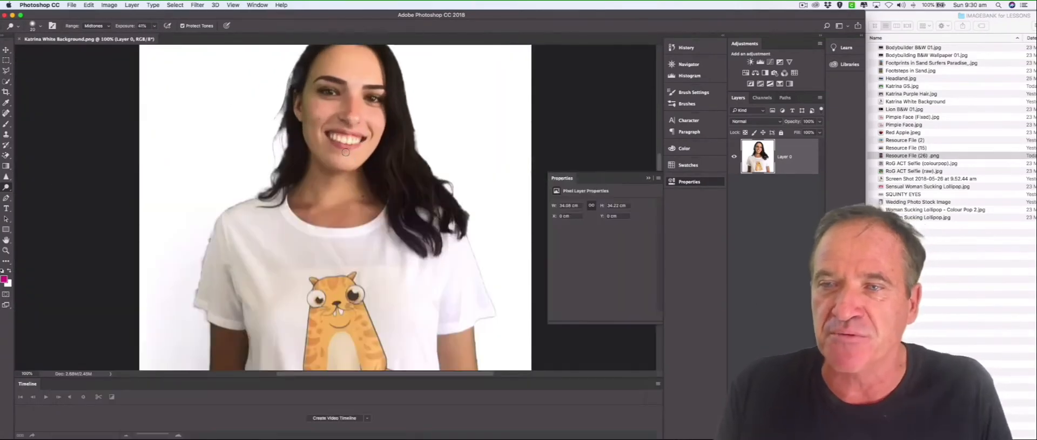
pyautogui.scroll(5, 346, 153)
pyautogui.scroll(-2, 346, 152)
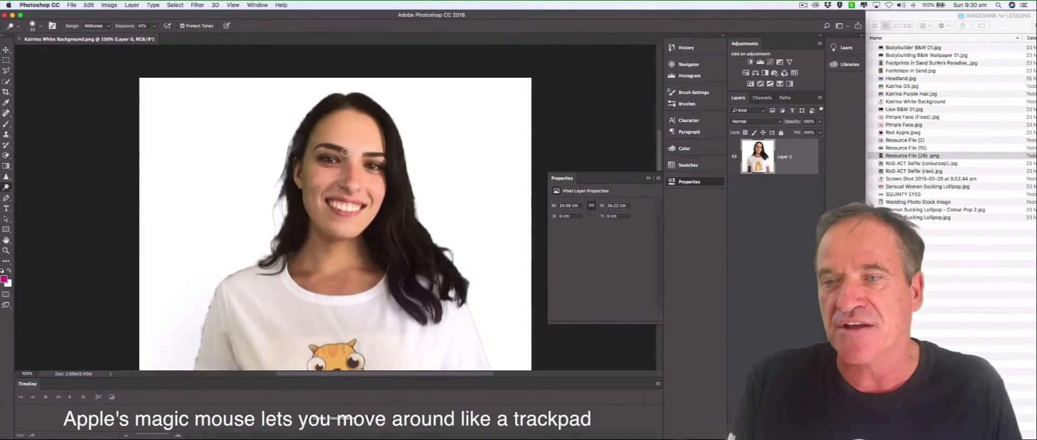
# Remove the blemishes on the woman's nose, cheek and neck with a reduced Spot Healing Brush.
pyautogui.press('super+equal')
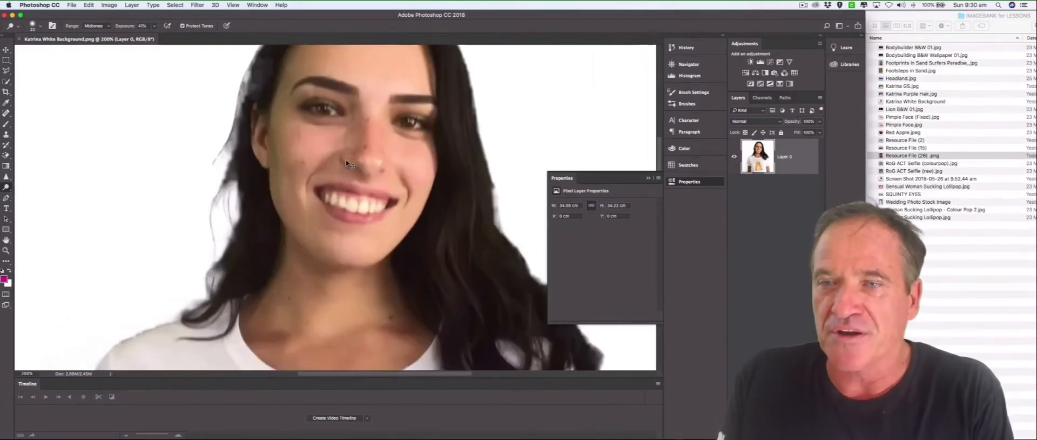
pyautogui.click(8, 115)
pyautogui.click(49, 114)
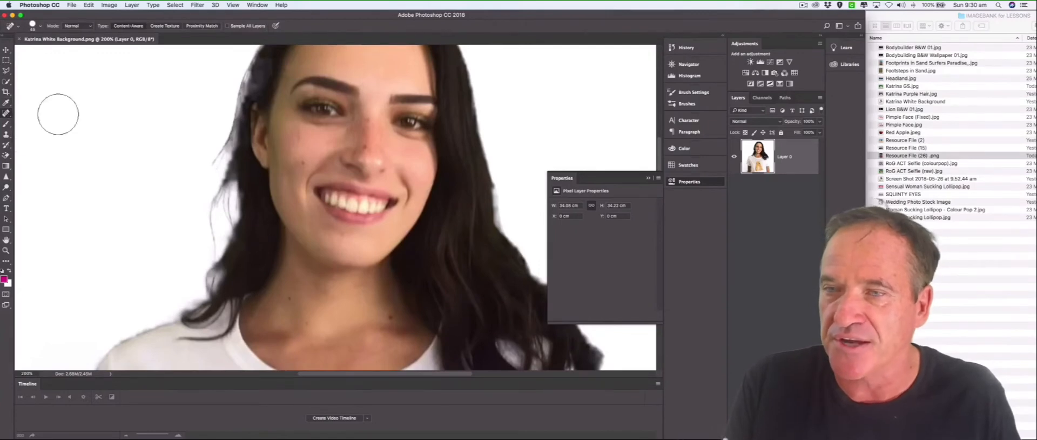
pyautogui.press('[')
pyautogui.press('[')
pyautogui.press('[')
pyautogui.press('[')
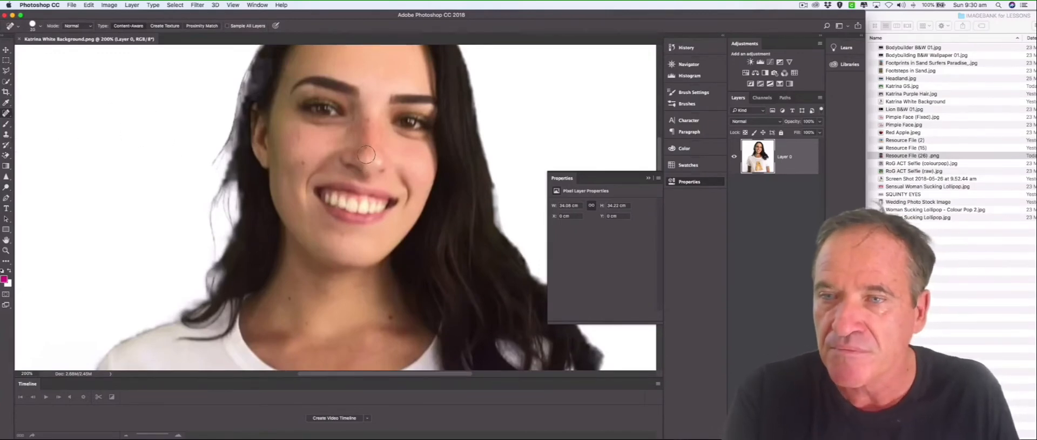
pyautogui.click(366, 148)
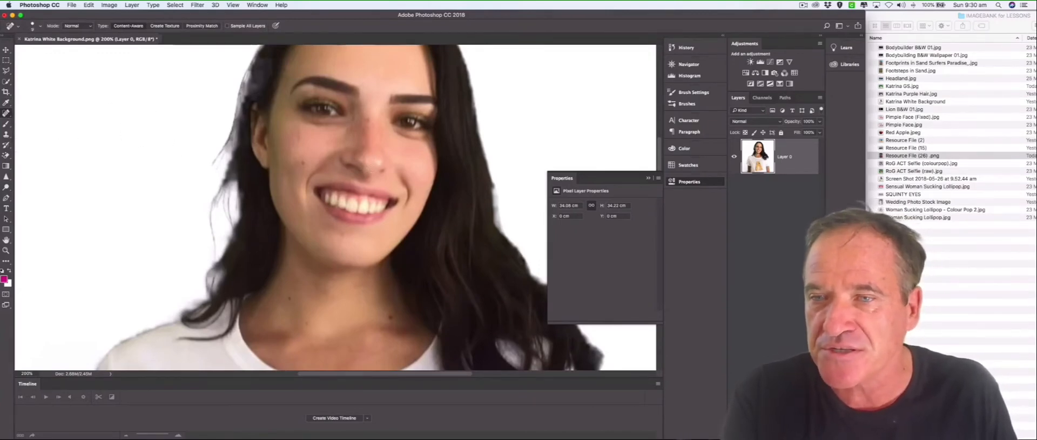
pyautogui.click(304, 162)
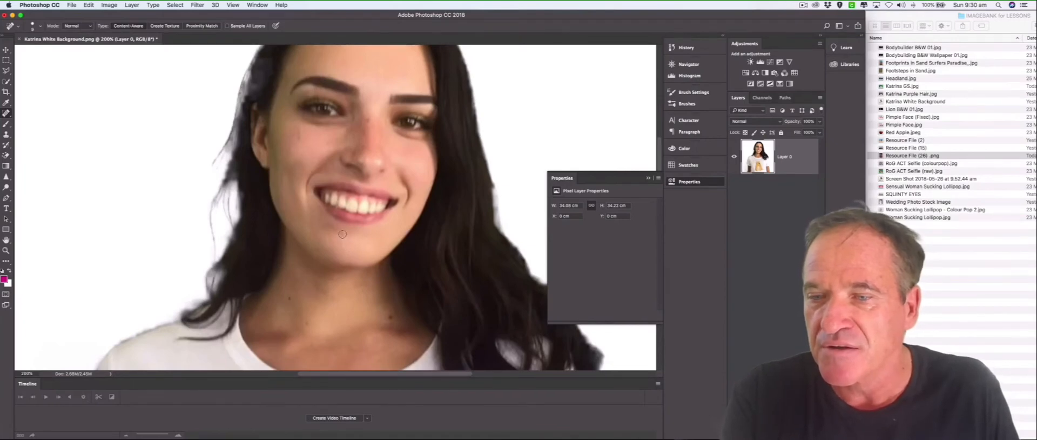
pyautogui.click(393, 319)
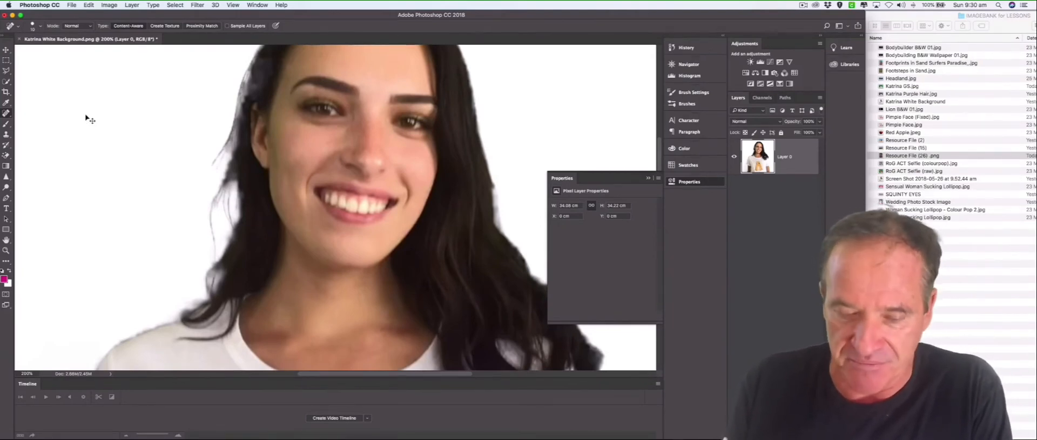
# Activate the Burn tool and lower its exposure to about 46%, keeping the midtones range.
pyautogui.press('super+minus')
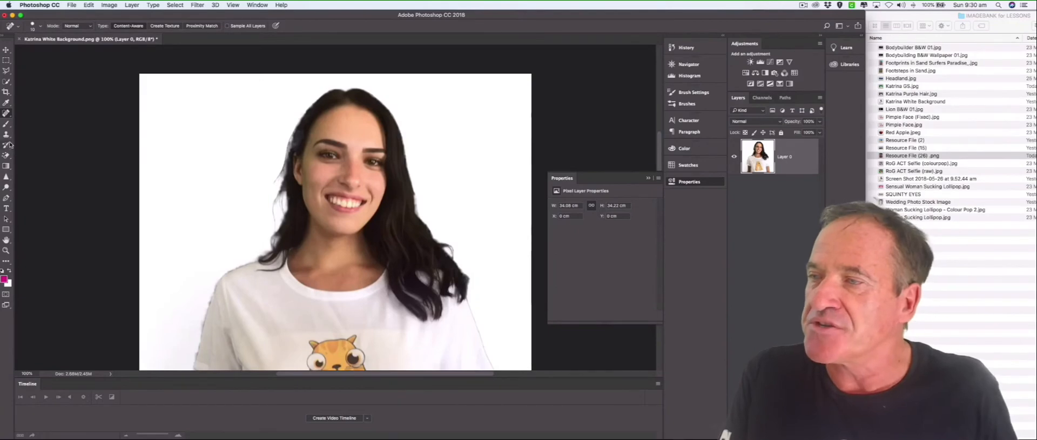
pyautogui.click(7, 187)
pyautogui.rightClick(7, 187)
pyautogui.click(41, 195)
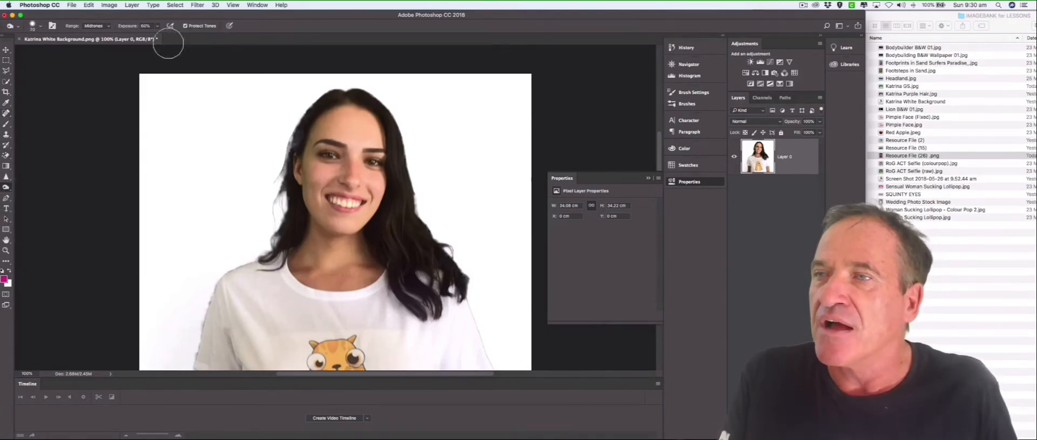
pyautogui.click(158, 26)
pyautogui.moveTo(157, 37); pyautogui.dragTo(152, 37)
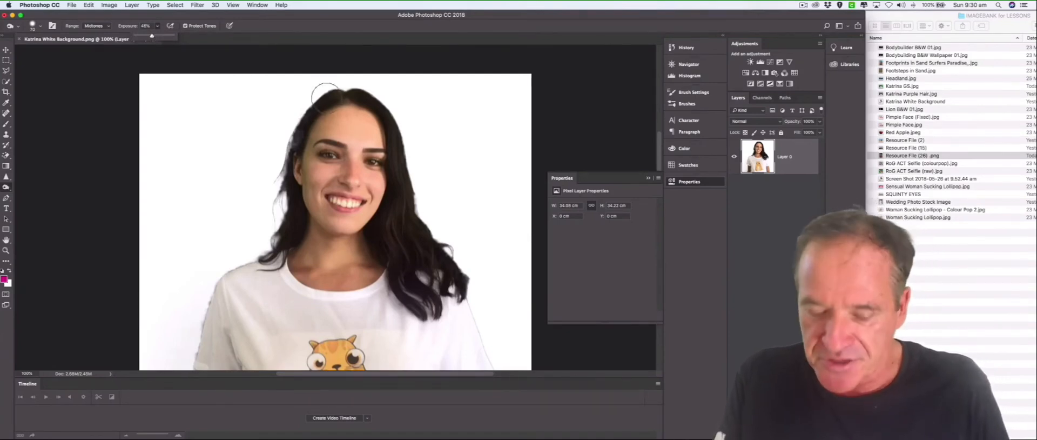
# Darken the skin of the woman's face from forehead to chin with the Burn tool, using a smaller brush for the lower face.
pyautogui.press('super+plus')
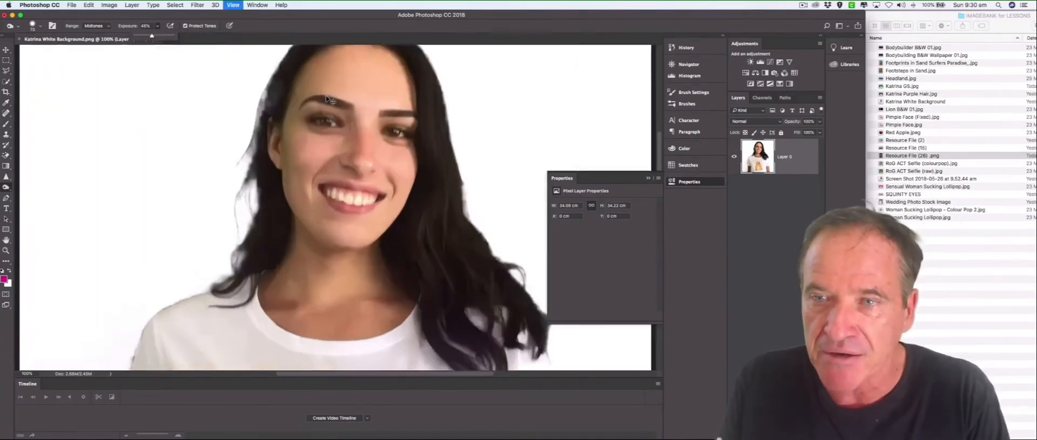
pyautogui.scroll(3, 328, 100)
pyautogui.moveTo(374, 103)
pyautogui.mouseDown()
pyautogui.moveTo(340, 107)
pyautogui.moveTo(387, 127)
pyautogui.moveTo(403, 119)
pyautogui.moveTo(379, 101)
pyautogui.moveTo(332, 106)
pyautogui.moveTo(295, 151)
pyautogui.moveTo(287, 189)
pyautogui.moveTo(339, 222)
pyautogui.moveTo(347, 212)
pyautogui.moveTo(326, 209)
pyautogui.moveTo(354, 210)
pyautogui.moveTo(365, 199)
pyautogui.moveTo(372, 156)
pyautogui.moveTo(354, 127)
pyautogui.moveTo(412, 127)
pyautogui.moveTo(417, 264)
pyautogui.moveTo(364, 303)
pyautogui.moveTo(326, 296)
pyautogui.moveTo(290, 255)
pyautogui.moveTo(336, 279)
pyautogui.mouseUp()
pyautogui.press('[')
pyautogui.press('[')
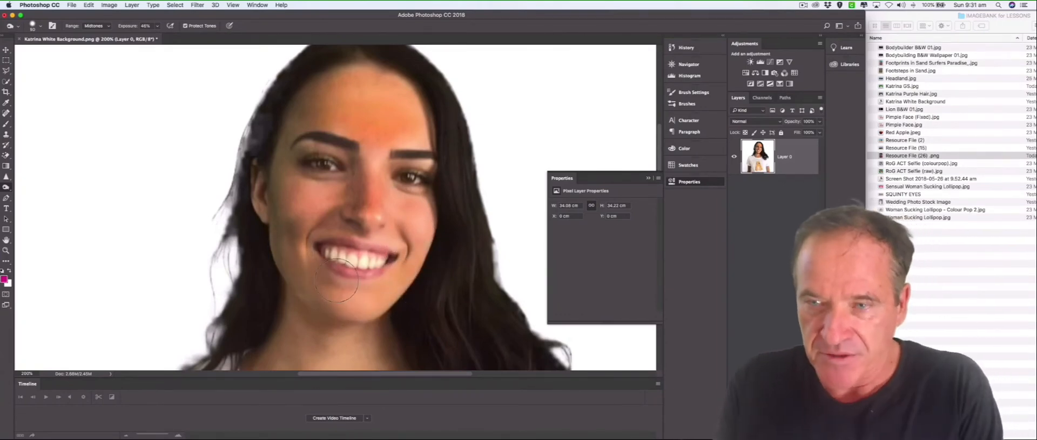
pyautogui.press('super+minus')
pyautogui.press('super+minus')
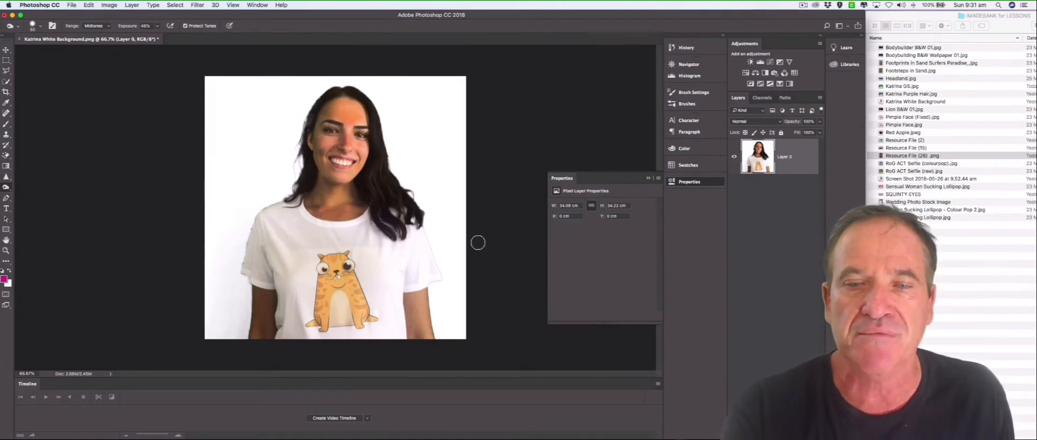
# Open Resource File (26) .png and darken the woman's face with an enlarged Burn tool brush.
pyautogui.moveTo(891, 156); pyautogui.dragTo(559, 102)
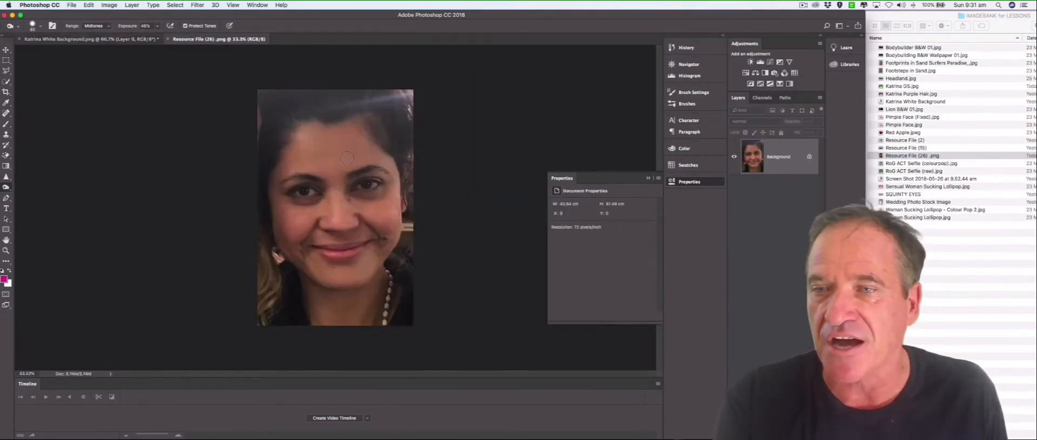
pyautogui.press(']')
pyautogui.press(']')
pyautogui.moveTo(356, 149)
pyautogui.mouseDown()
pyautogui.moveTo(320, 140)
pyautogui.moveTo(294, 158)
pyautogui.moveTo(315, 141)
pyautogui.moveTo(309, 135)
pyautogui.moveTo(342, 134)
pyautogui.moveTo(340, 150)
pyautogui.moveTo(321, 163)
pyautogui.moveTo(346, 164)
pyautogui.moveTo(337, 201)
pyautogui.moveTo(383, 210)
pyautogui.moveTo(396, 184)
pyautogui.moveTo(363, 150)
pyautogui.moveTo(352, 163)
pyautogui.moveTo(278, 176)
pyautogui.moveTo(274, 201)
pyautogui.moveTo(317, 214)
pyautogui.moveTo(292, 243)
pyautogui.moveTo(317, 267)
pyautogui.moveTo(367, 271)
pyautogui.moveTo(386, 233)
pyautogui.moveTo(311, 231)
pyautogui.moveTo(355, 220)
pyautogui.moveTo(390, 236)
pyautogui.moveTo(380, 301)
pyautogui.moveTo(314, 320)
pyautogui.moveTo(305, 284)
pyautogui.moveTo(343, 299)
pyautogui.moveTo(375, 287)
pyautogui.moveTo(382, 317)
pyautogui.moveTo(395, 86)
pyautogui.moveTo(402, 244)
pyautogui.mouseUp()
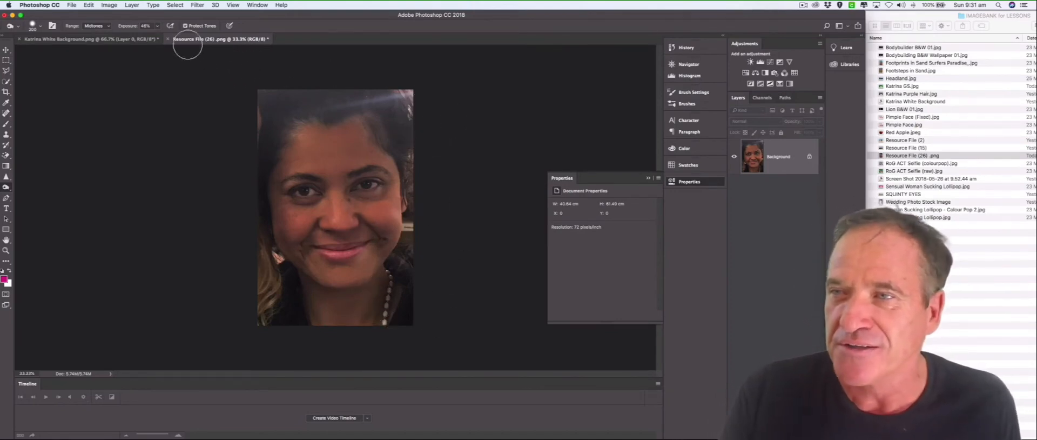
# Close Resource File (26) .png without saving the darkened face.
pyautogui.click(168, 40)
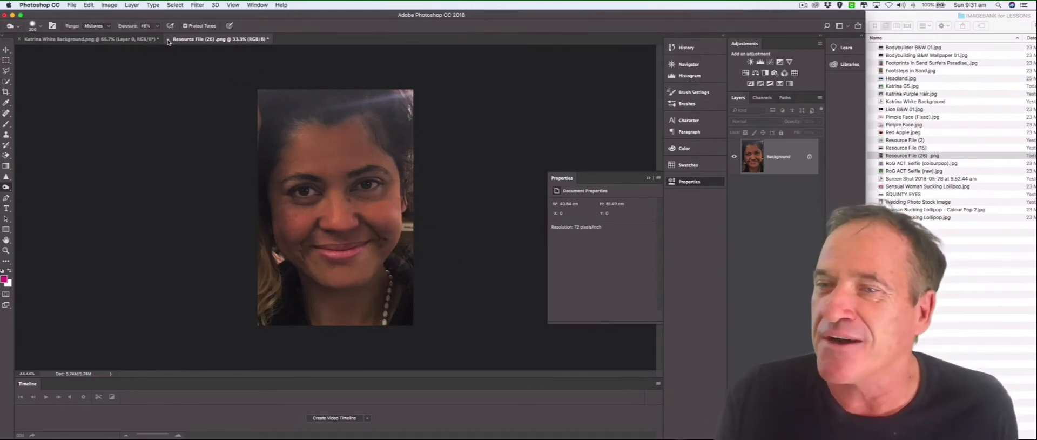
pyautogui.click(490, 152)
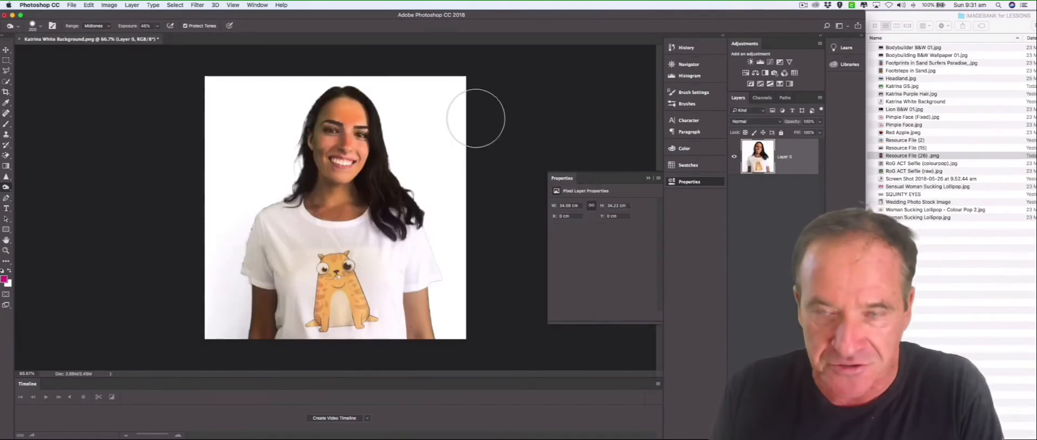
# Reduce the Burn tool's brush size and open the landscape photo Resource File (15).png from the image folder.
pyautogui.press('[')
pyautogui.press('[')
pyautogui.press('[')
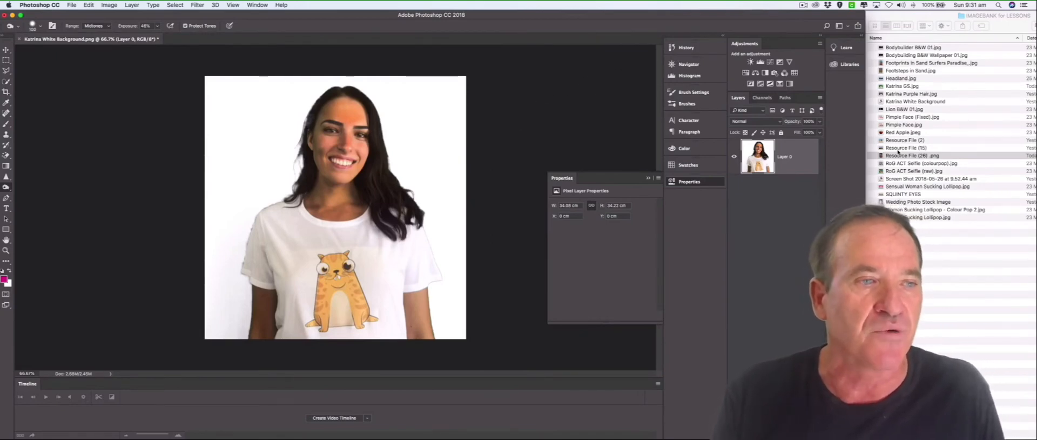
pyautogui.moveTo(899, 149); pyautogui.dragTo(290, 39)
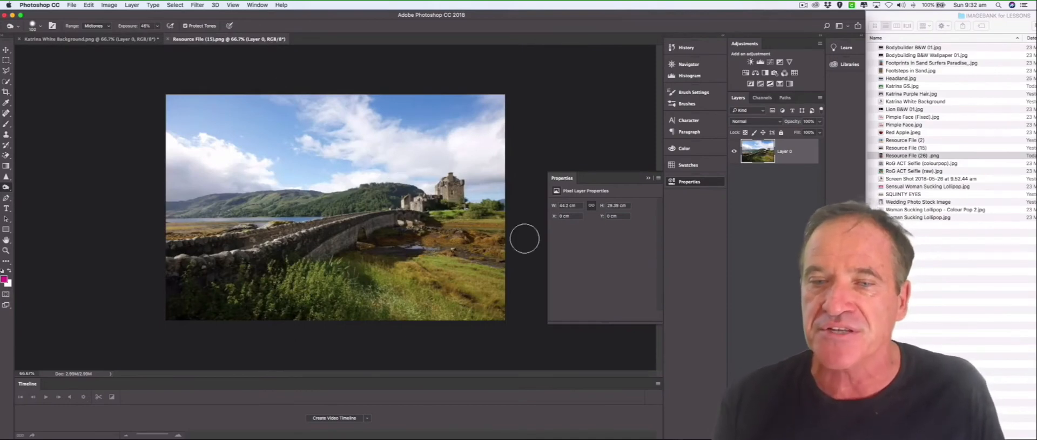
# Select the landscape's foreground, including the stone bridge, grass and castle, with the Quick Selection tool.
pyautogui.click(6, 82)
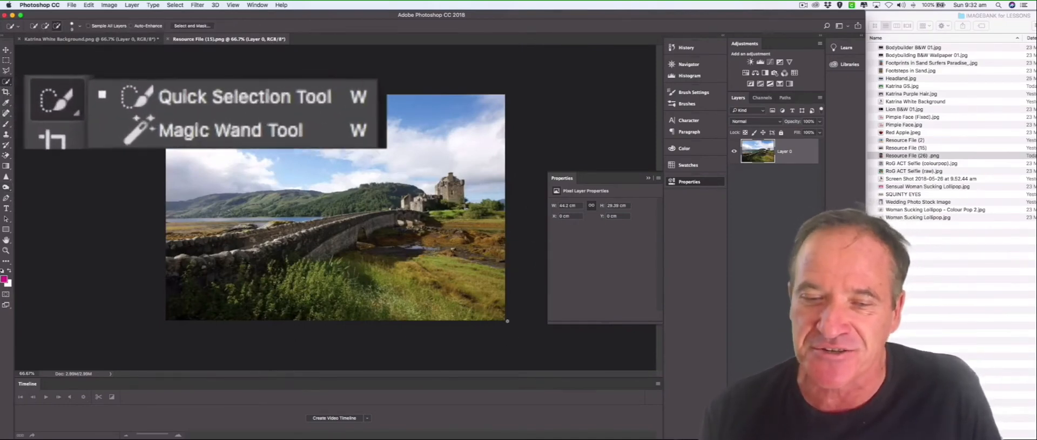
pyautogui.moveTo(498, 303); pyautogui.dragTo(491, 266)
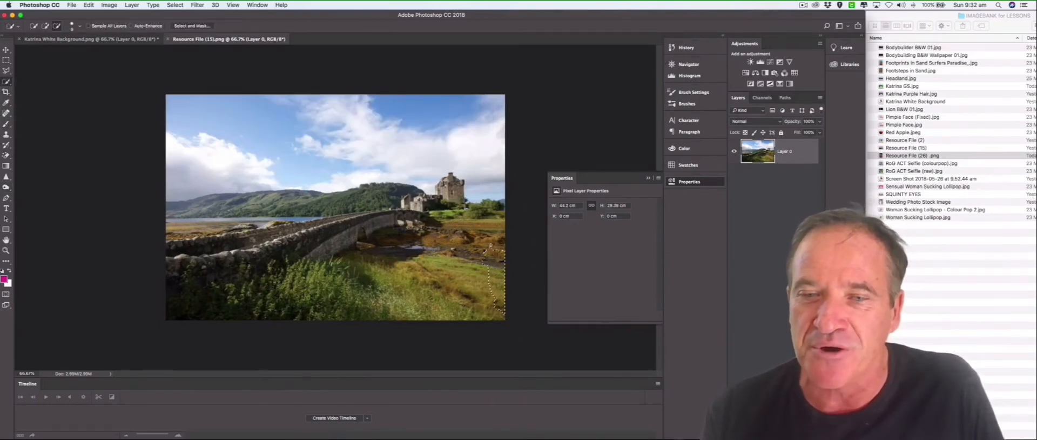
pyautogui.moveTo(490, 218)
pyautogui.mouseDown()
pyautogui.moveTo(376, 215)
pyautogui.moveTo(252, 256)
pyautogui.moveTo(172, 260)
pyautogui.moveTo(198, 285)
pyautogui.moveTo(381, 326)
pyautogui.moveTo(456, 327)
pyautogui.mouseUp()
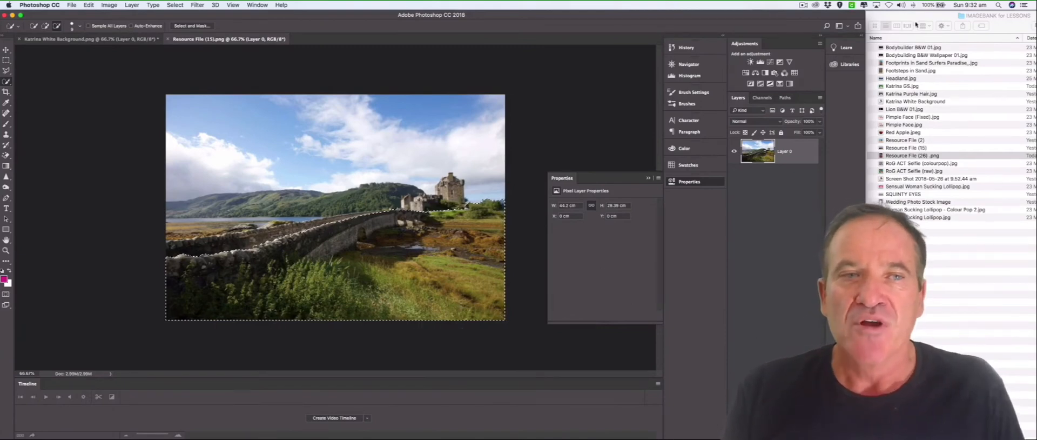
# Add a Black & White adjustment to the selected foreground with Greens at -102 and Yellows at 124.
pyautogui.click(758, 79)
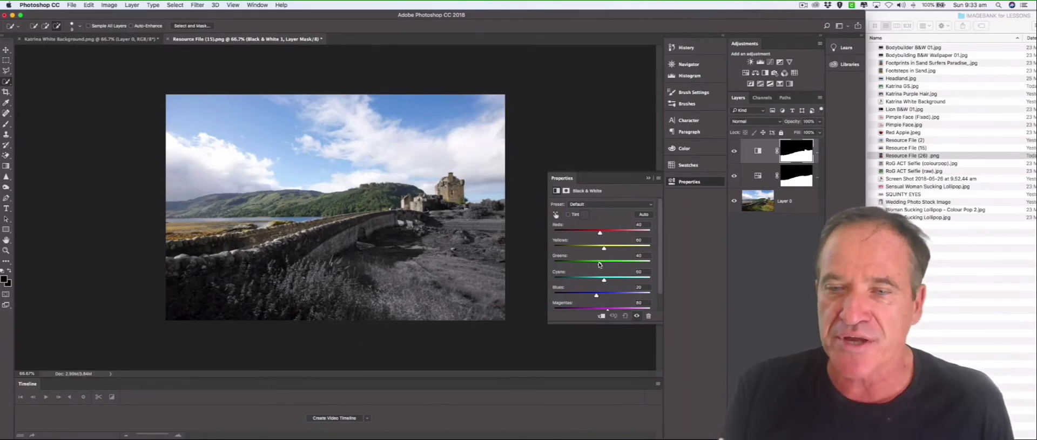
pyautogui.moveTo(599, 264); pyautogui.dragTo(581, 265)
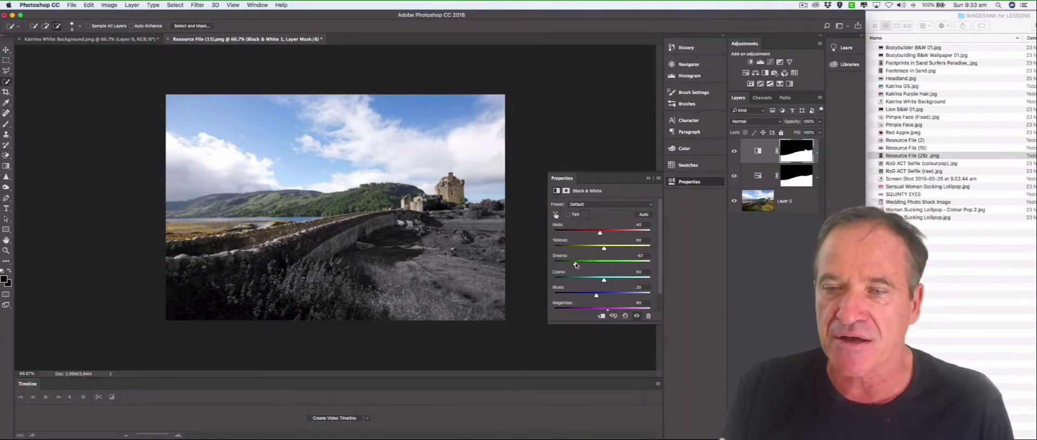
pyautogui.moveTo(576, 264); pyautogui.dragTo(559, 265)
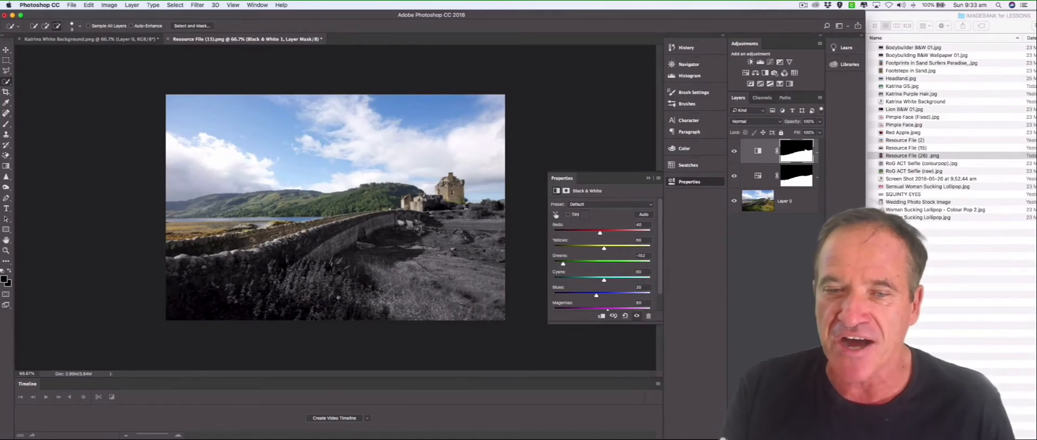
pyautogui.moveTo(604, 249)
pyautogui.mouseDown()
pyautogui.moveTo(595, 250)
pyautogui.moveTo(627, 251)
pyautogui.moveTo(617, 252)
pyautogui.mouseUp()
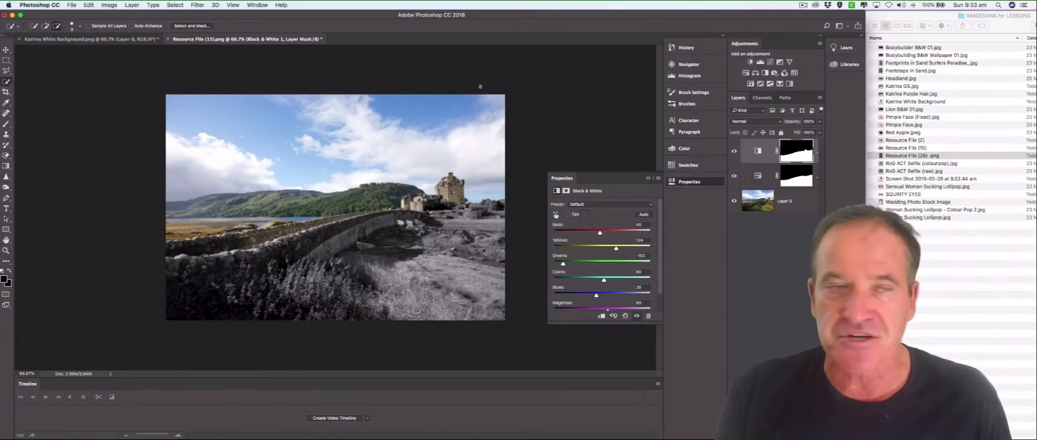
# Close the woman's white-background portrait without saving and open her green-screen (GS) portrait from the image folder.
pyautogui.click(70, 39)
pyautogui.press('super+w')
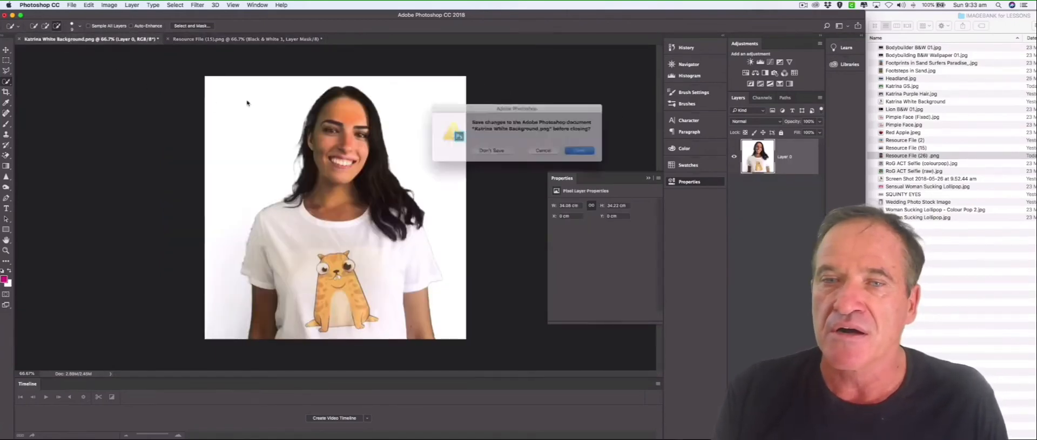
pyautogui.press('super+d')
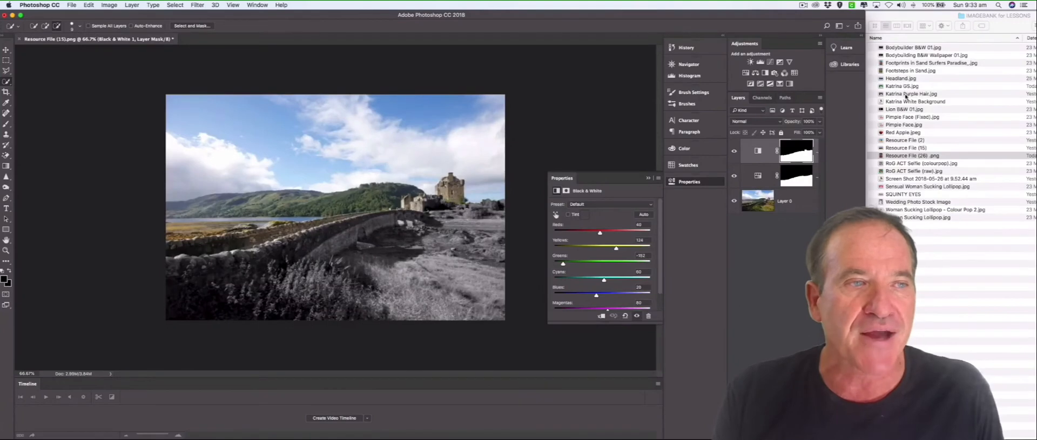
pyautogui.moveTo(907, 86); pyautogui.dragTo(265, 42)
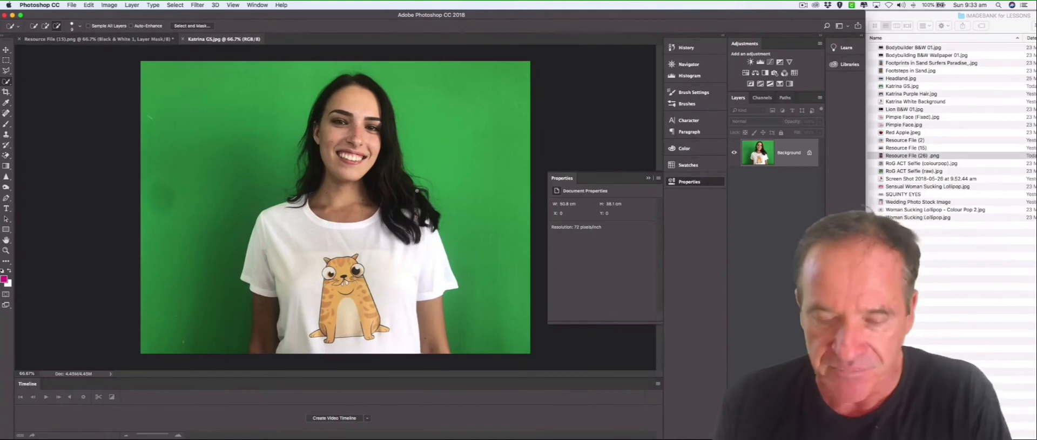
# Select the woman's hair around her head and shoulders with the Quick Selection tool.
pyautogui.press('super+plus')
pyautogui.scroll(5, 417, 190)
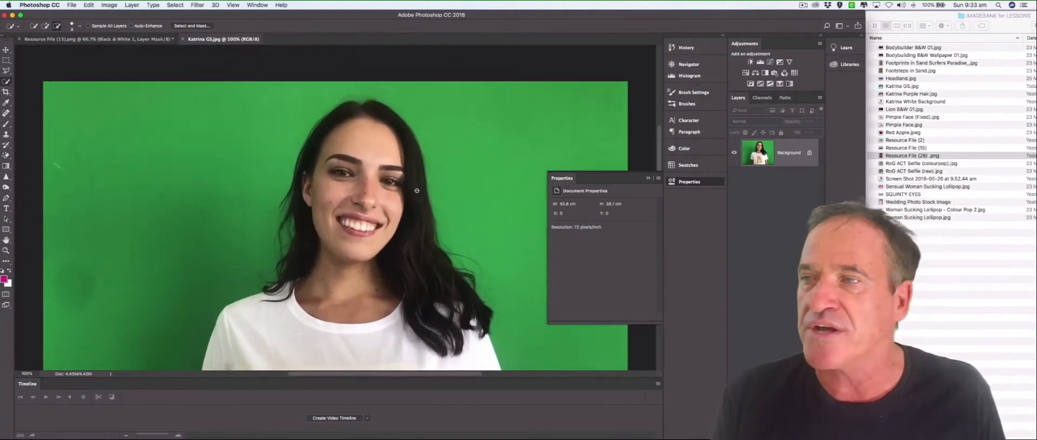
pyautogui.click(8, 85)
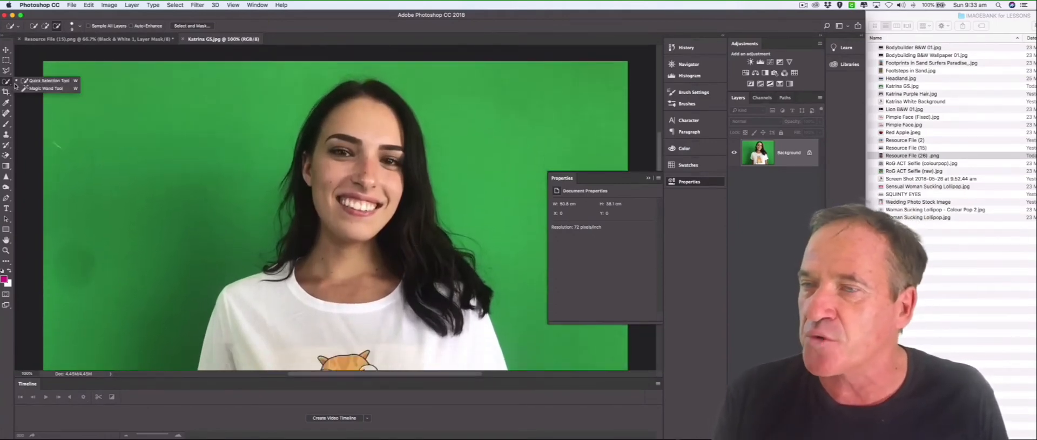
pyautogui.click(32, 81)
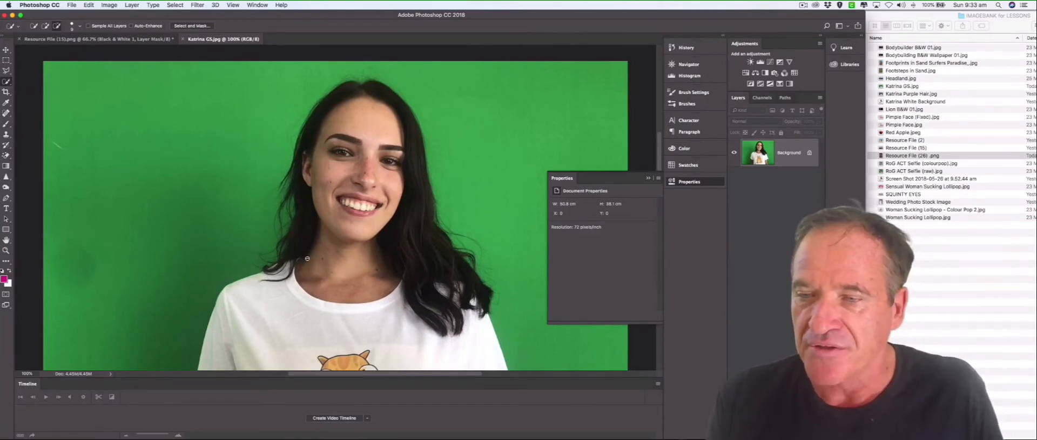
pyautogui.moveTo(263, 264); pyautogui.dragTo(291, 223)
pyautogui.moveTo(294, 194)
pyautogui.mouseDown()
pyautogui.moveTo(305, 127)
pyautogui.moveTo(342, 87)
pyautogui.moveTo(373, 85)
pyautogui.moveTo(416, 137)
pyautogui.moveTo(431, 203)
pyautogui.mouseUp()
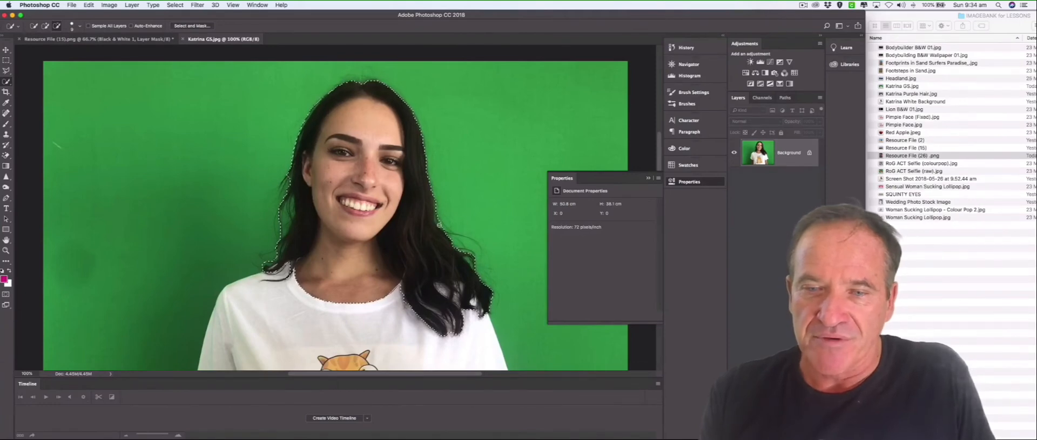
# Add a patch of the T-shirt to the selection, then subtract that patch and the neck skin.
pyautogui.click(46, 27)
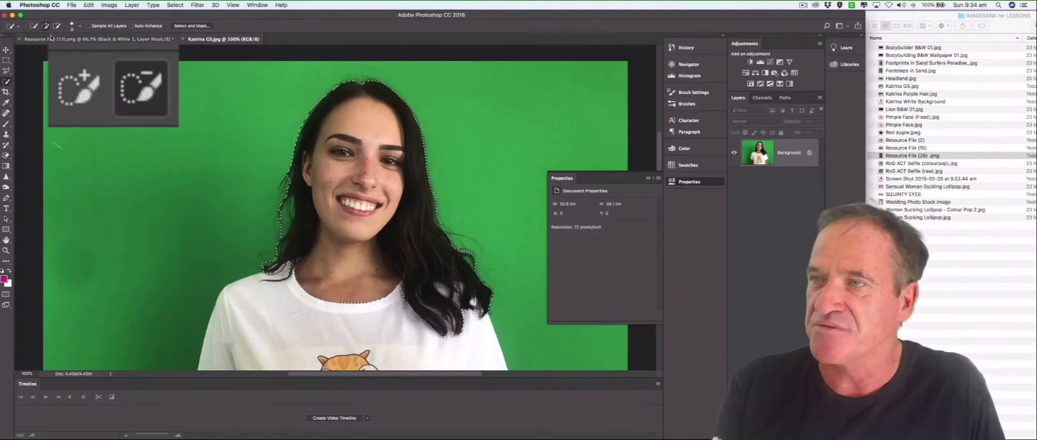
pyautogui.moveTo(350, 304); pyautogui.dragTo(348, 327)
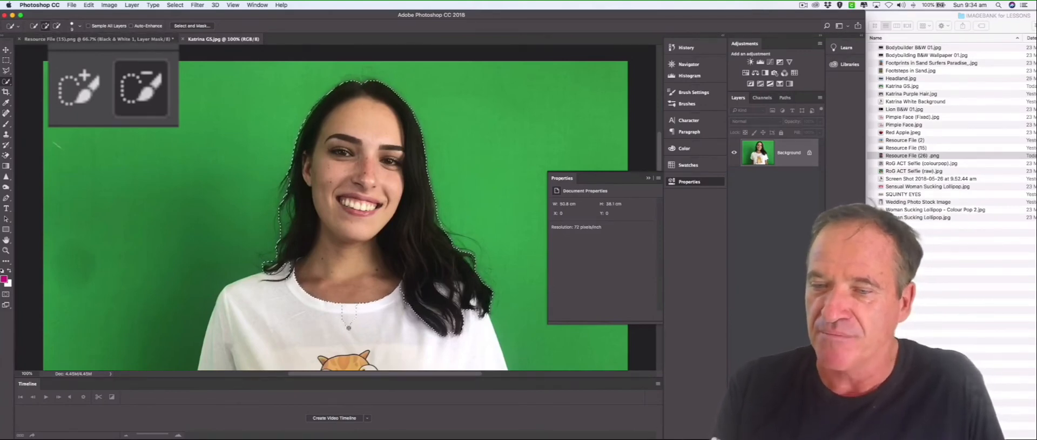
pyautogui.click(56, 26)
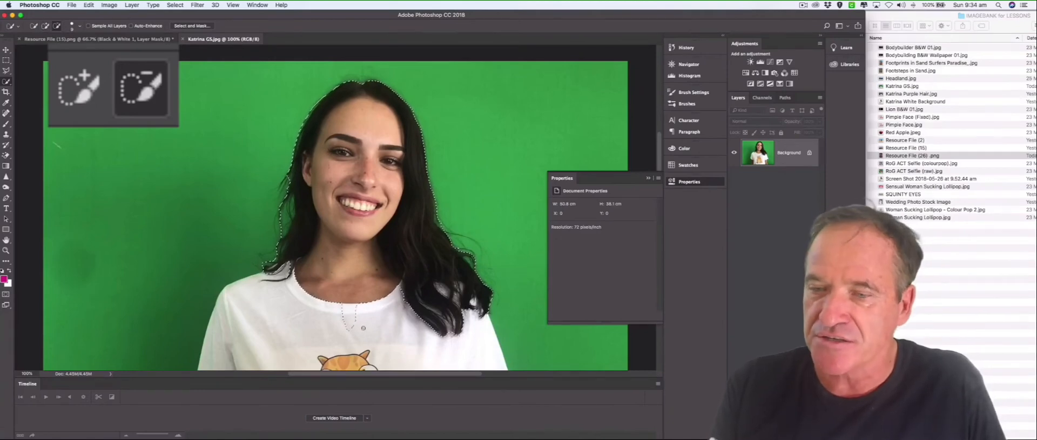
pyautogui.moveTo(350, 296); pyautogui.dragTo(346, 263)
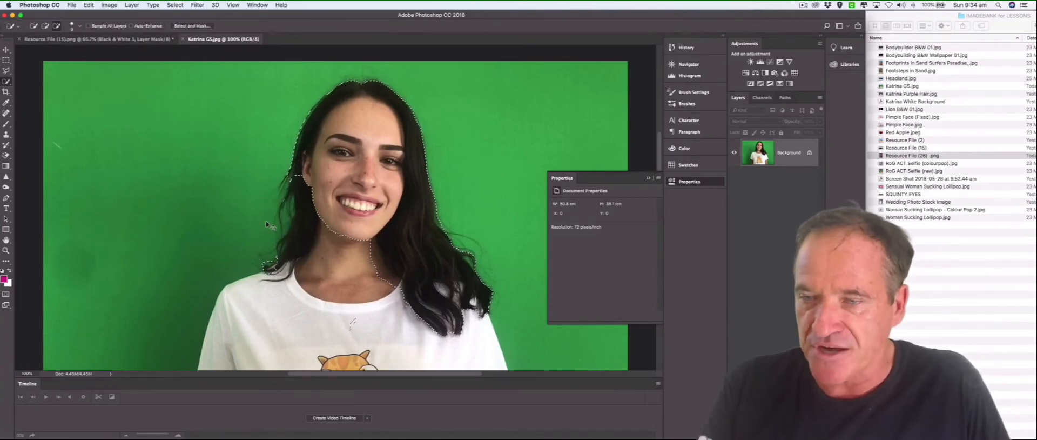
pyautogui.press('super+z')
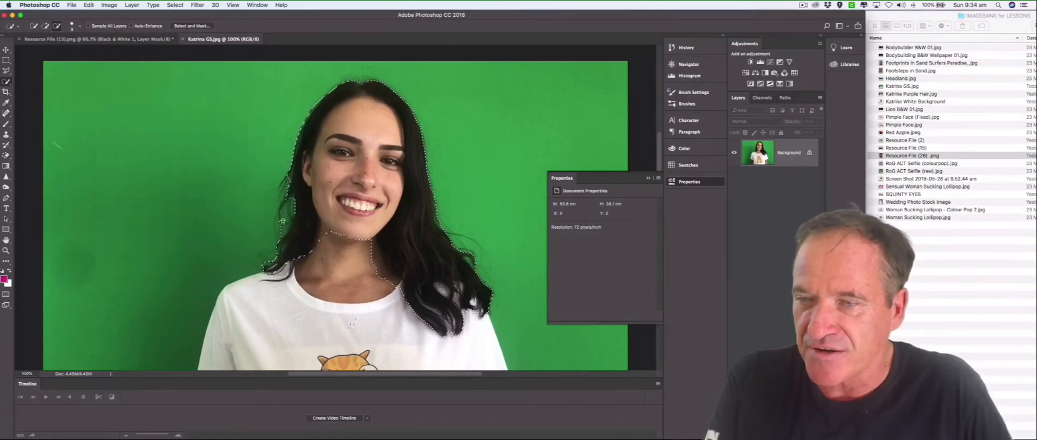
# Refine the hair selection by subtracting the skin along the neck, jaw and cheek beside the hair.
pyautogui.moveTo(375, 242); pyautogui.dragTo(390, 280)
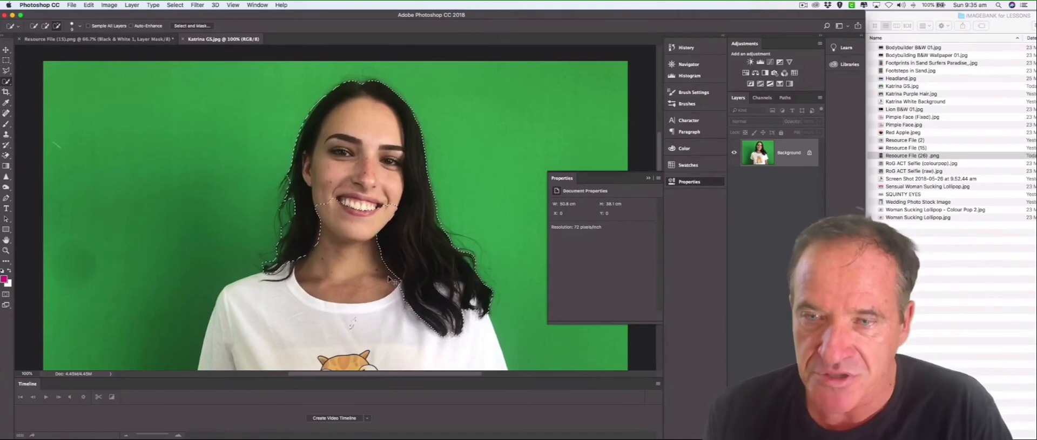
pyautogui.press('super+equal')
pyautogui.scroll(3, 335, 208)
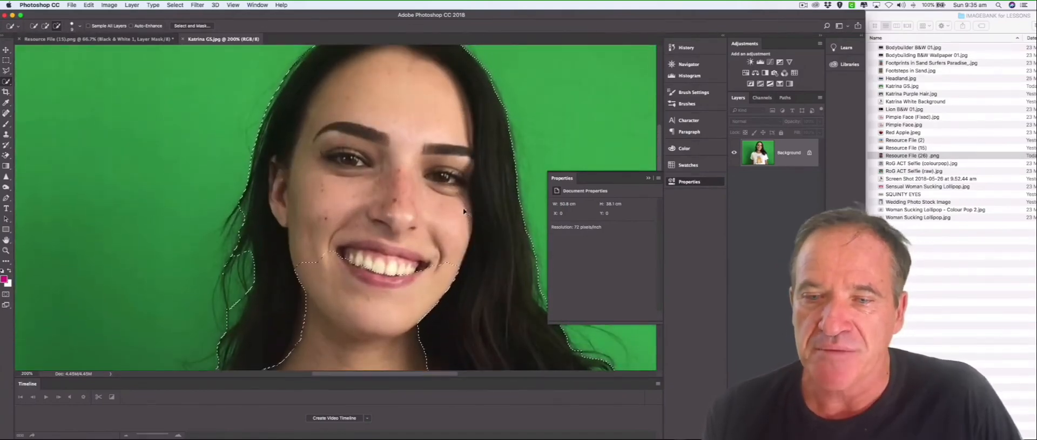
pyautogui.click(459, 251)
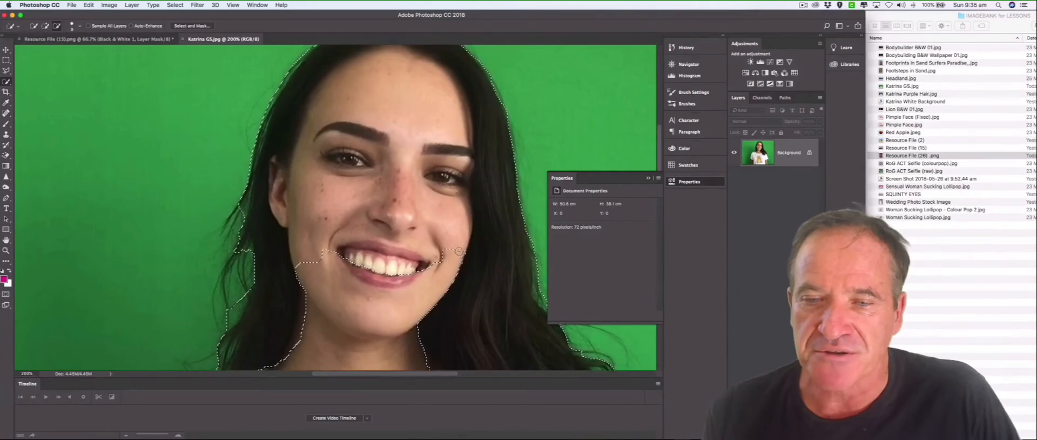
pyautogui.moveTo(458, 251)
pyautogui.mouseDown()
pyautogui.moveTo(470, 223)
pyautogui.moveTo(469, 151)
pyautogui.mouseUp()
pyautogui.press('super+z')
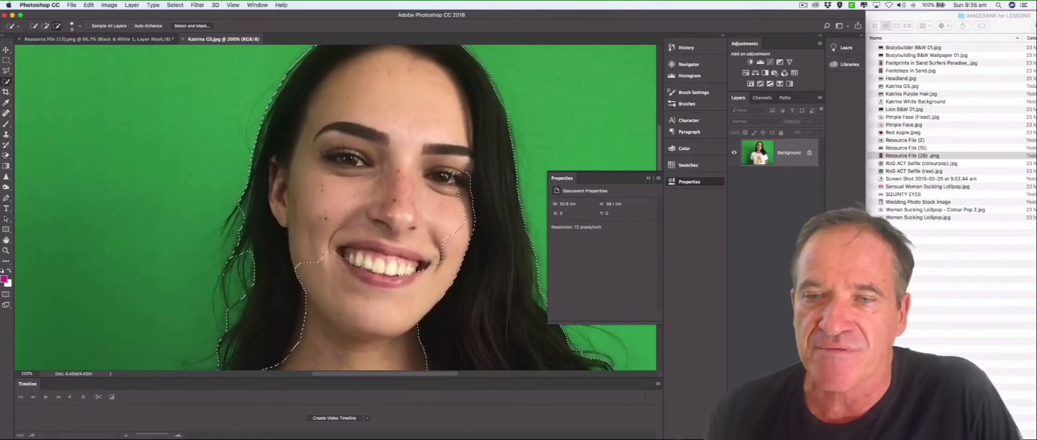
pyautogui.scroll(-4, 475, 239)
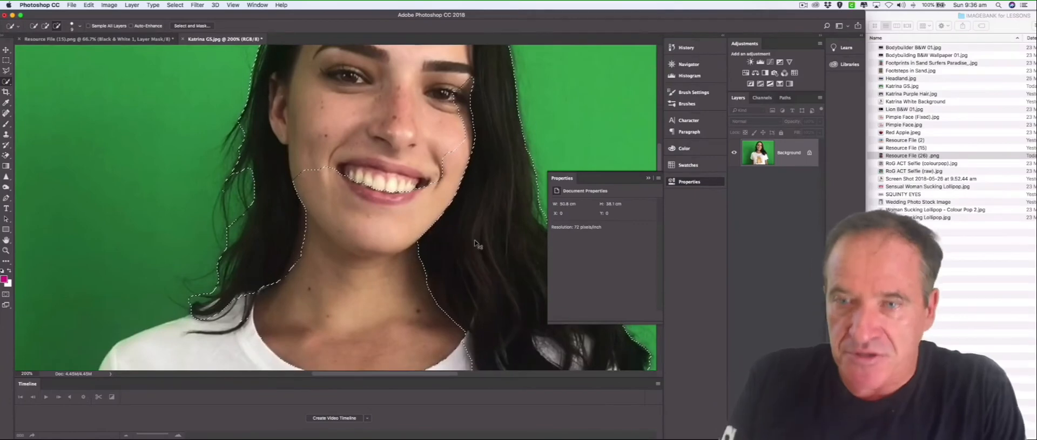
pyautogui.press('super+minus')
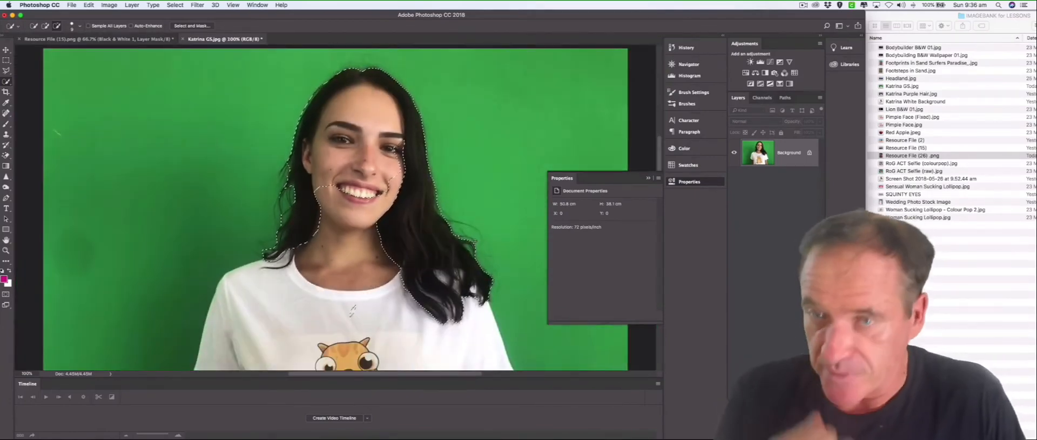
# Switch to the Brush tool and choose a brighter, more saturated magenta as the foreground colour.
pyautogui.click(7, 125)
pyautogui.click(31, 128)
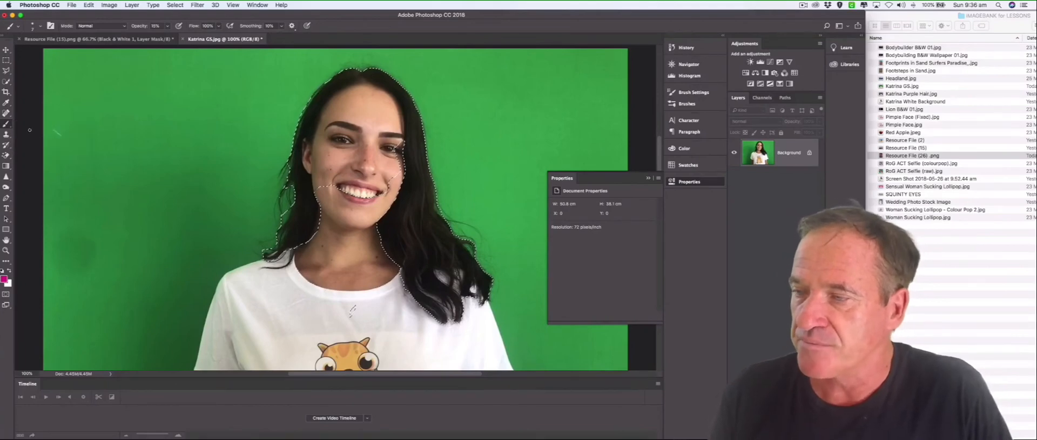
pyautogui.click(4, 278)
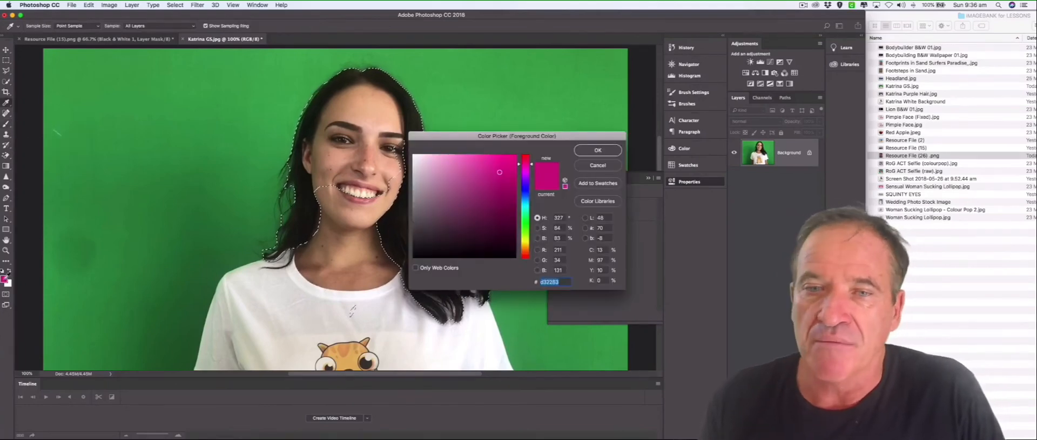
pyautogui.click(505, 169)
pyautogui.click(611, 155)
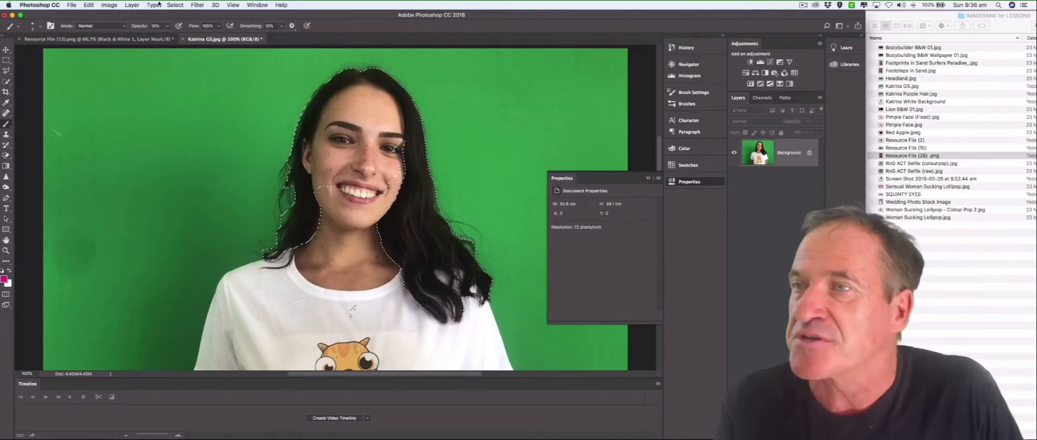
# Enlarge the brush, paint the selected hair with the magenta at low opacity, and deselect it.
pyautogui.click(167, 27)
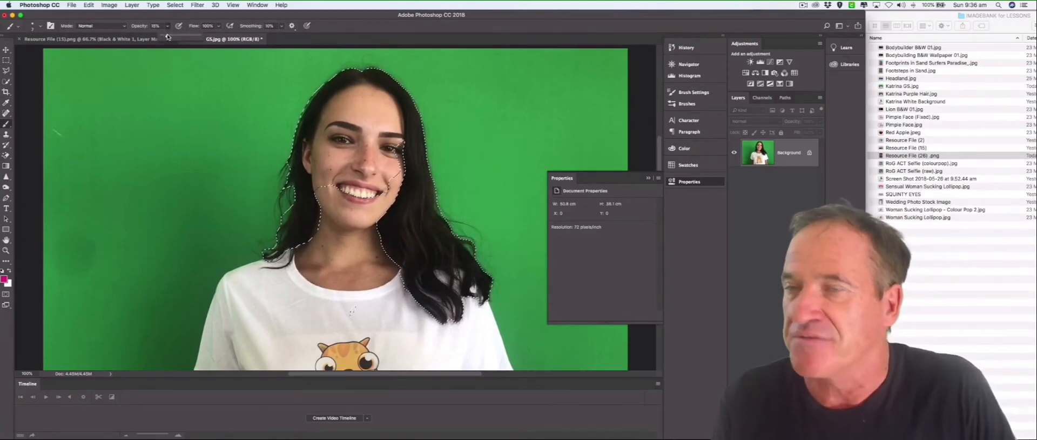
pyautogui.press(']')
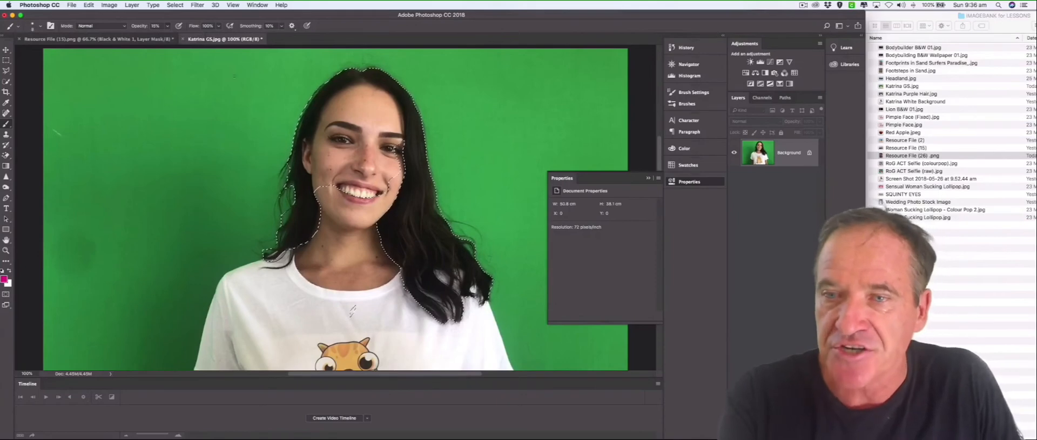
pyautogui.press(']')
pyautogui.press(']')
pyautogui.press(']')
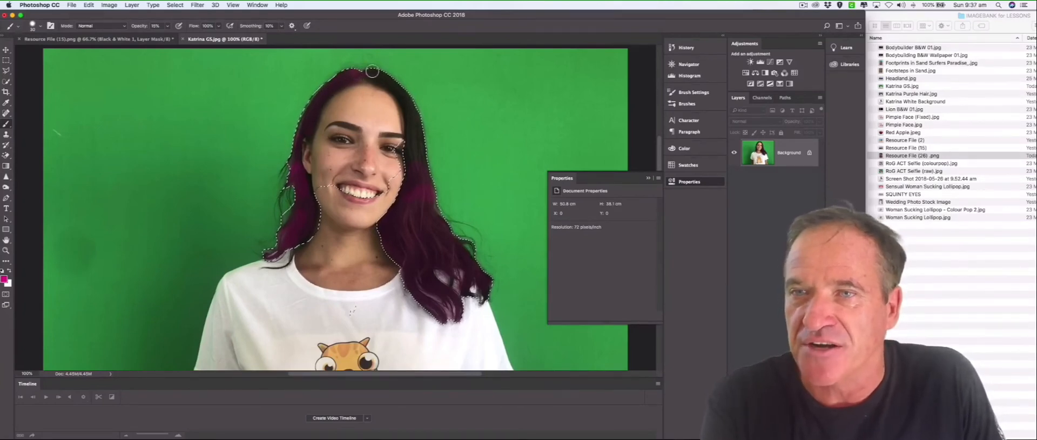
pyautogui.press('super+d')
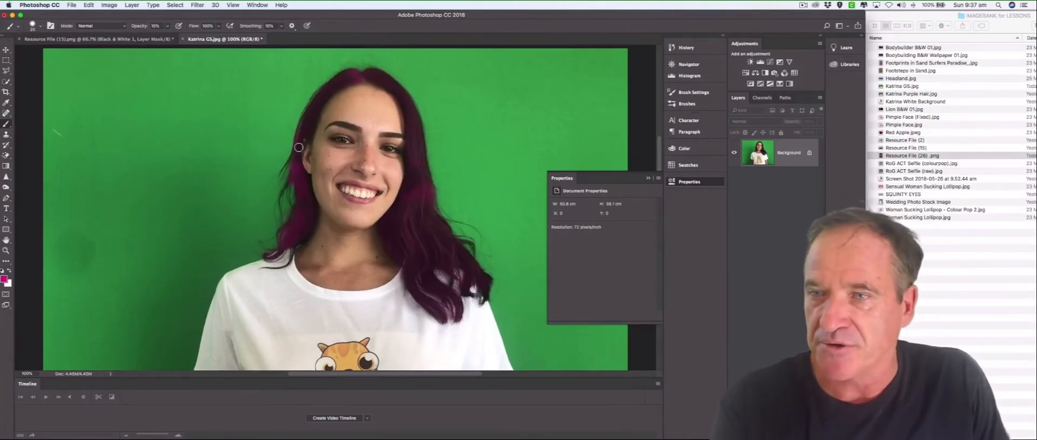
# Set the brush opacity to 11% and close the recoloured green-screen portrait without saving.
pyautogui.click(167, 26)
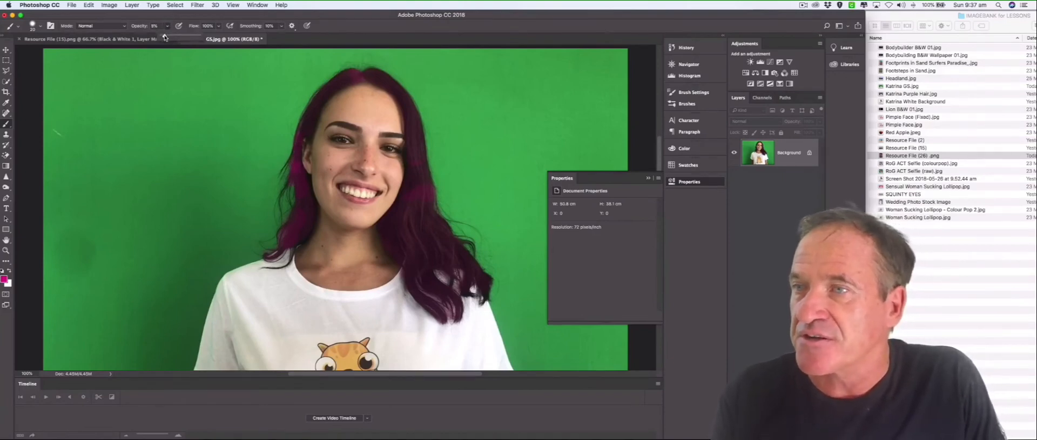
pyautogui.click(354, 78)
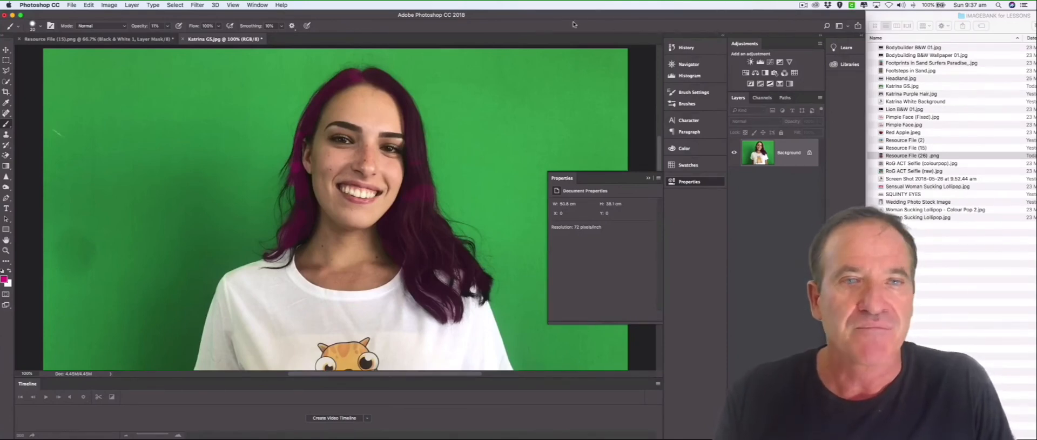
pyautogui.press('super+w')
pyautogui.click(478, 154)
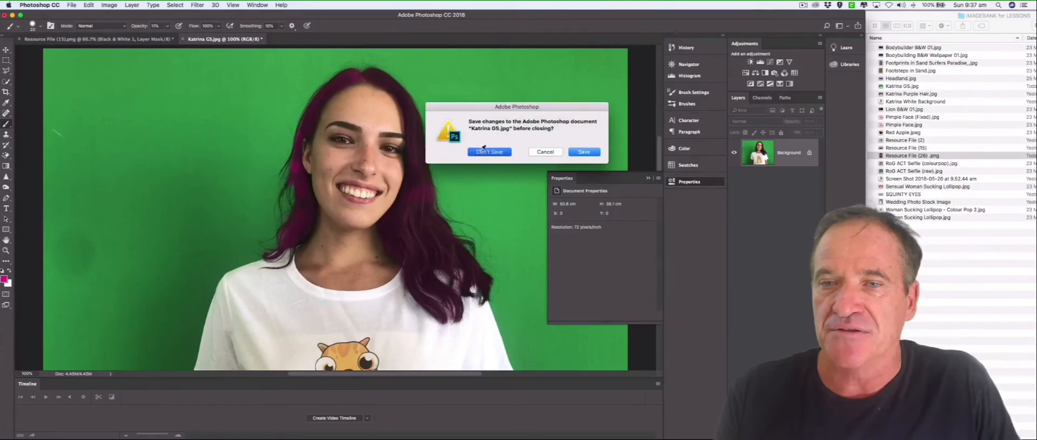
# Close Resource File (15).png without saving and open the recent file Wedding Photo Stock Image.png.
pyautogui.press('super+w')
pyautogui.click(479, 154)
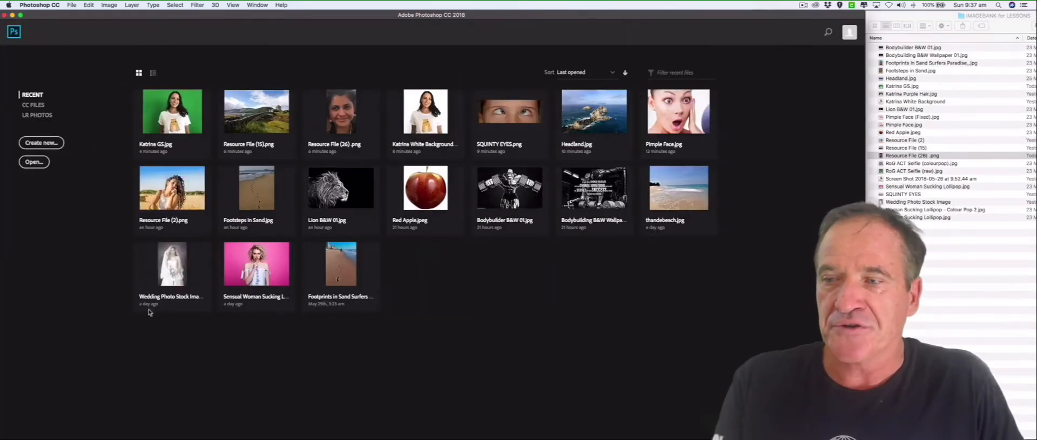
pyautogui.click(176, 280)
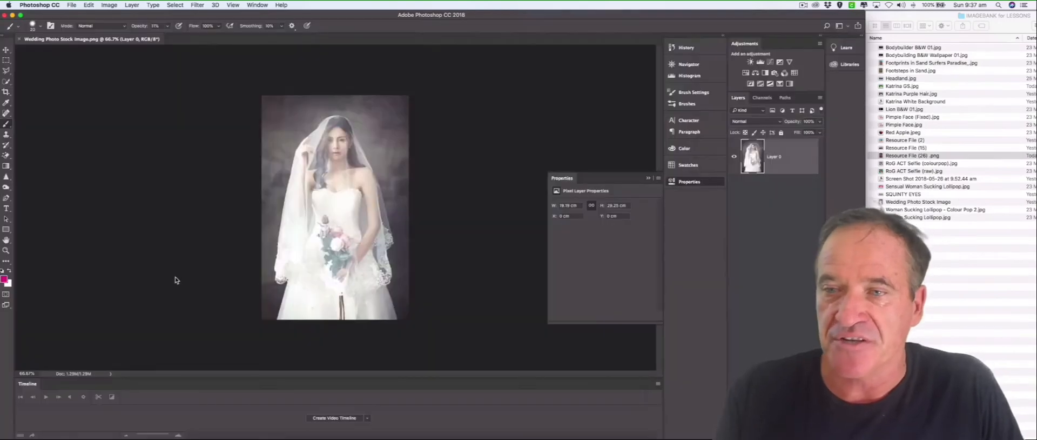
# Use the Crop Tool with Content-Aware enabled to extend the wedding photo past its right edge to about 25 cm wide.
pyautogui.click(6, 93)
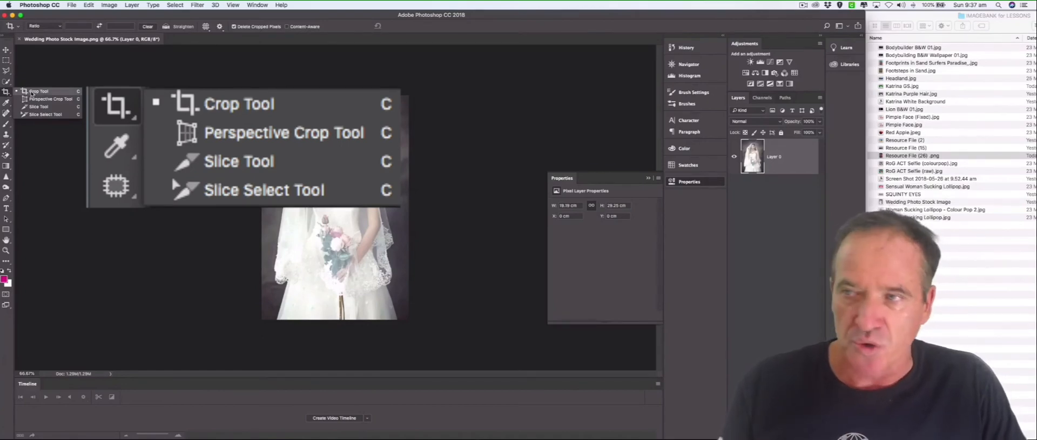
pyautogui.click(32, 91)
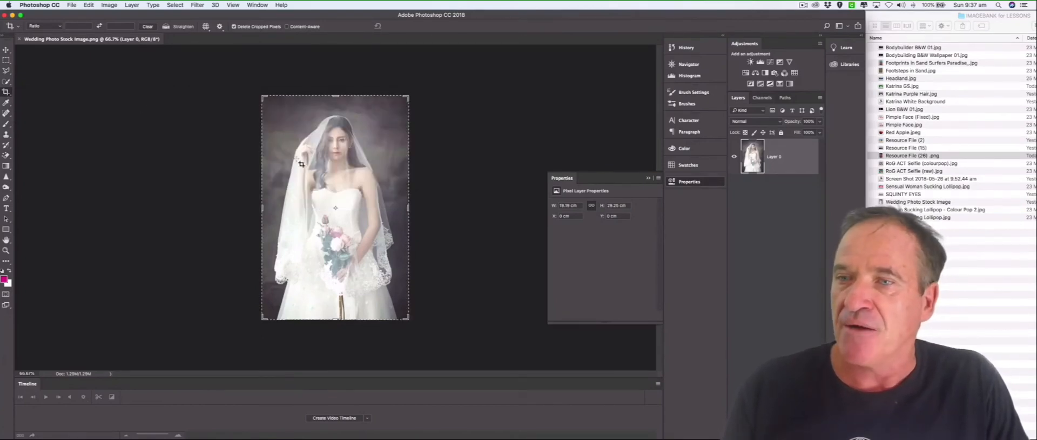
pyautogui.click(330, 178)
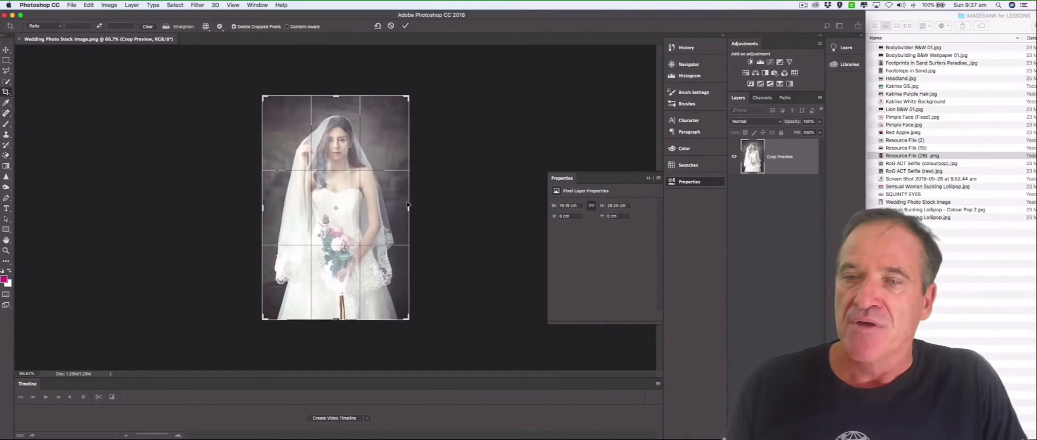
pyautogui.moveTo(408, 207); pyautogui.dragTo(431, 208)
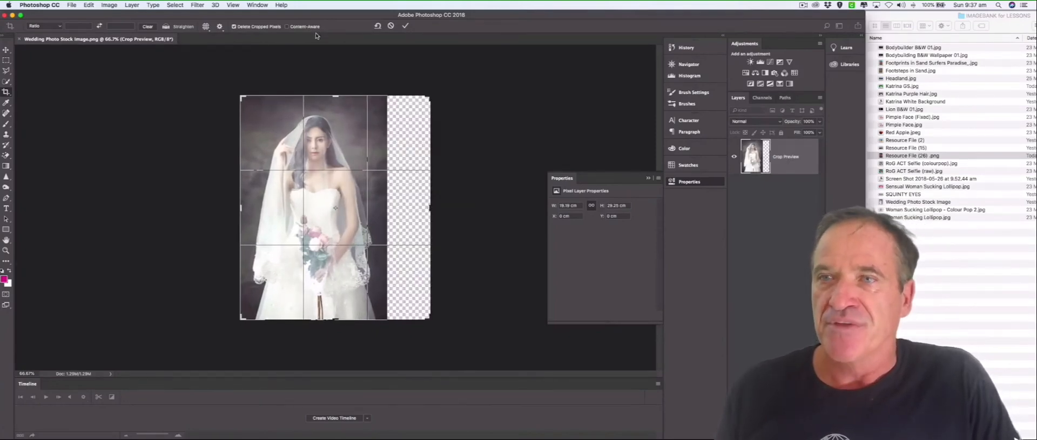
pyautogui.click(287, 27)
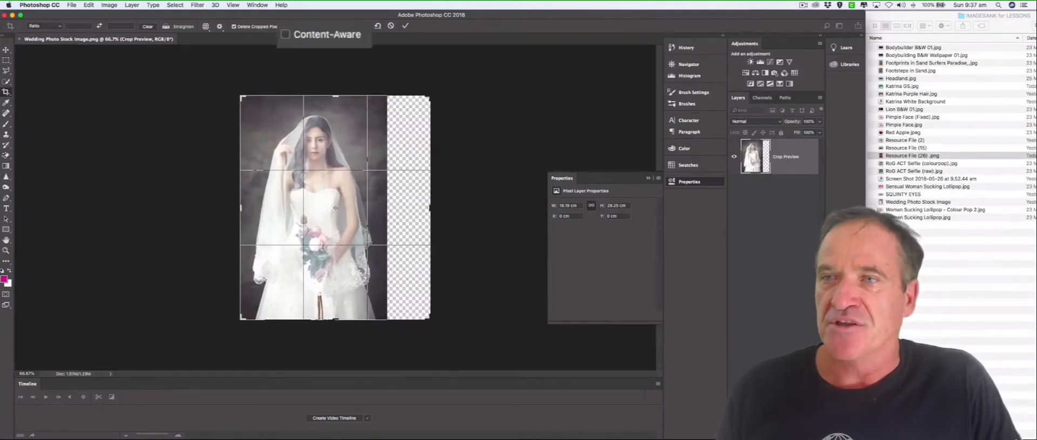
pyautogui.click(405, 26)
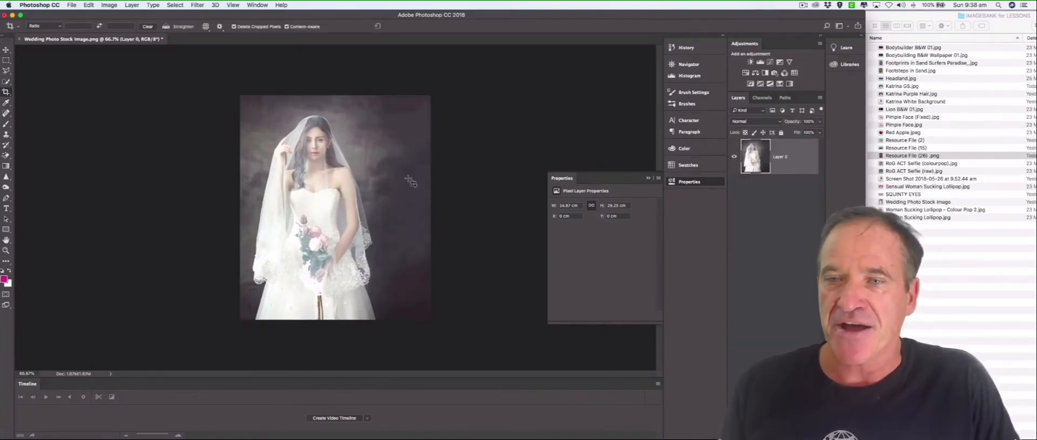
# Extend the wedding photo's right side further to about 27 cm wide with the content-aware crop, and close it without saving.
pyautogui.click(411, 181)
pyautogui.moveTo(431, 209); pyautogui.dragTo(447, 209)
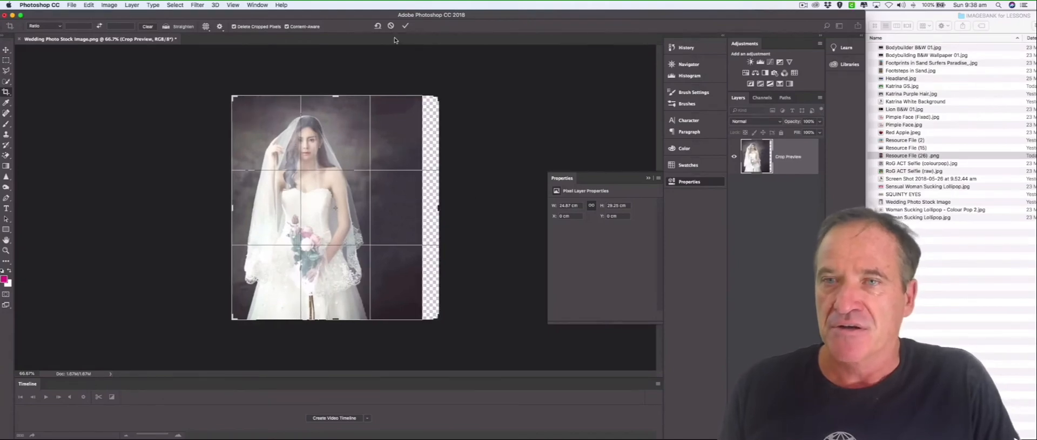
pyautogui.click(406, 26)
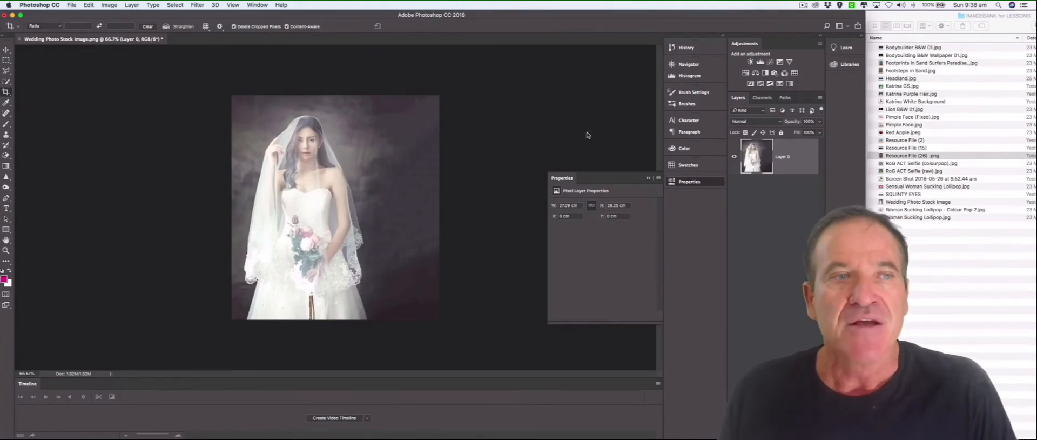
pyautogui.press('super+w')
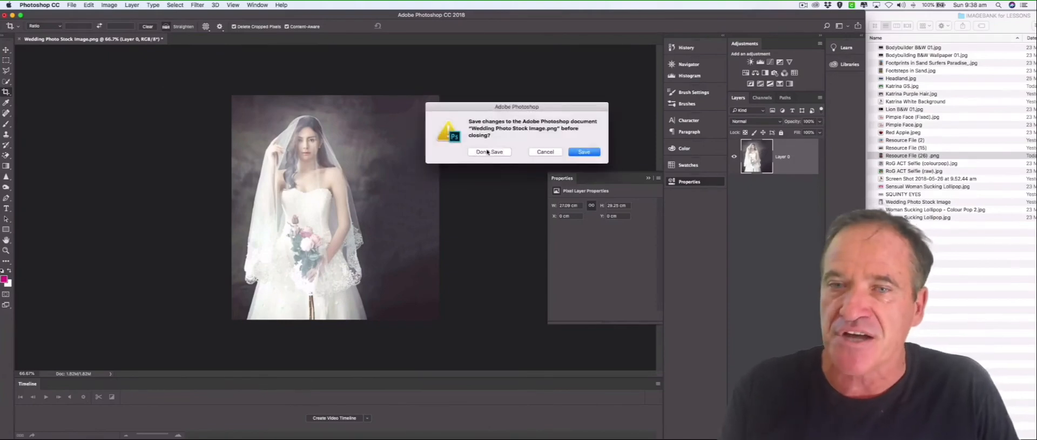
pyautogui.click(488, 152)
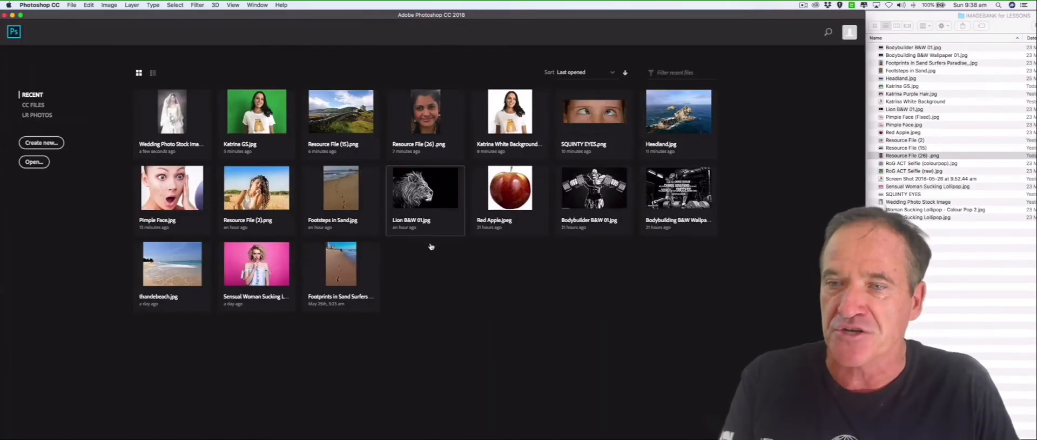
# Try to open the recent file thandebeach.jpg, and open Headland.jpg instead.
pyautogui.click(196, 271)
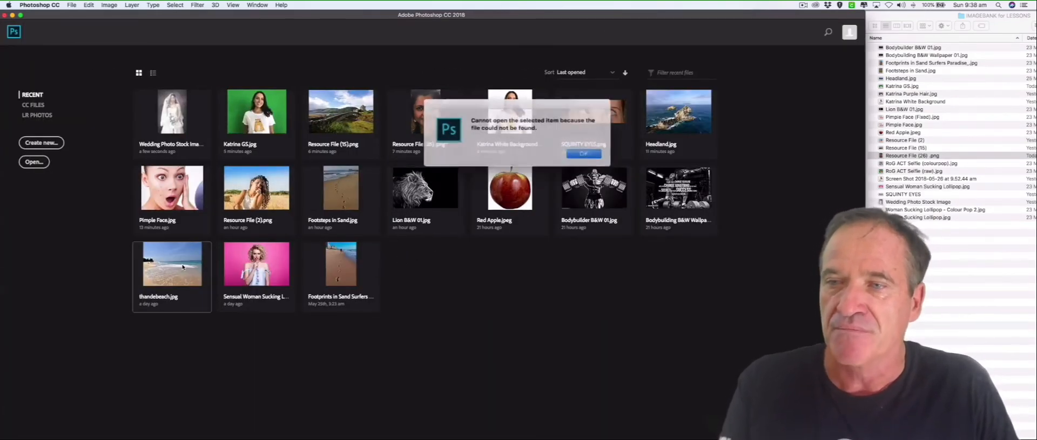
pyautogui.click(577, 153)
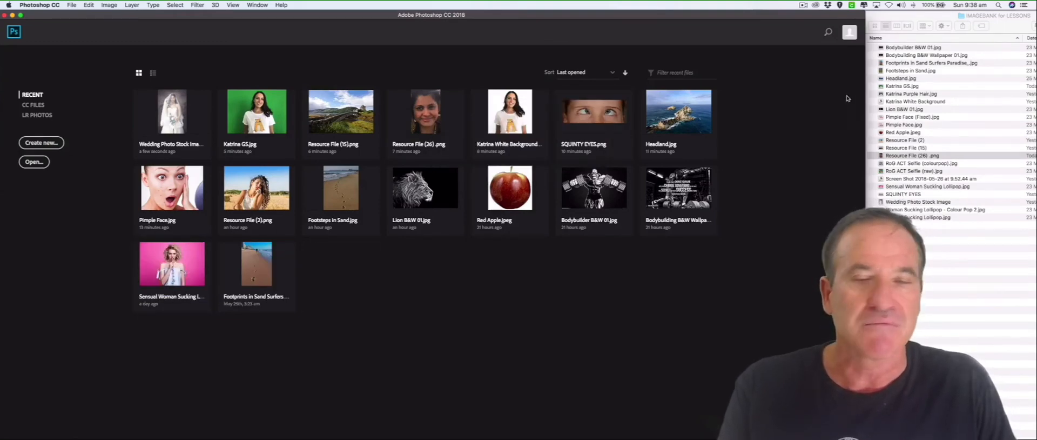
pyautogui.click(691, 121)
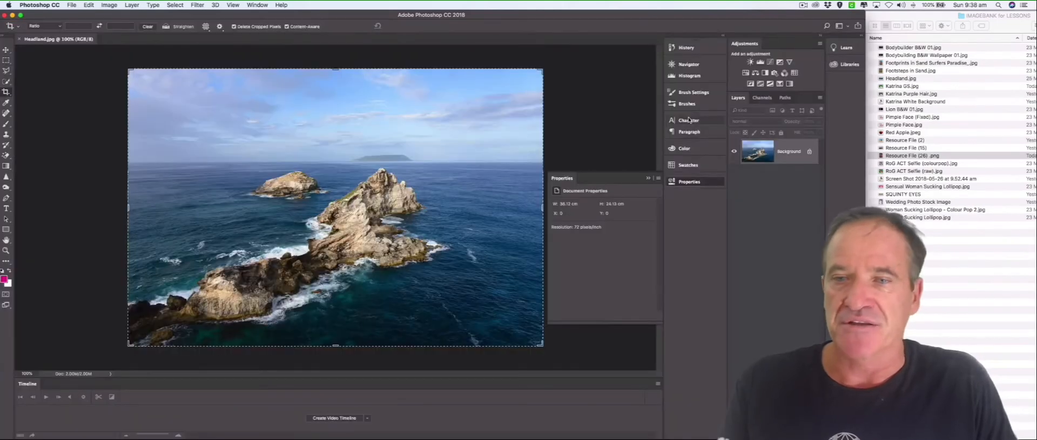
# Collapse the document properties and extend the headland photo past its right edge with the content-aware crop.
pyautogui.click(408, 168)
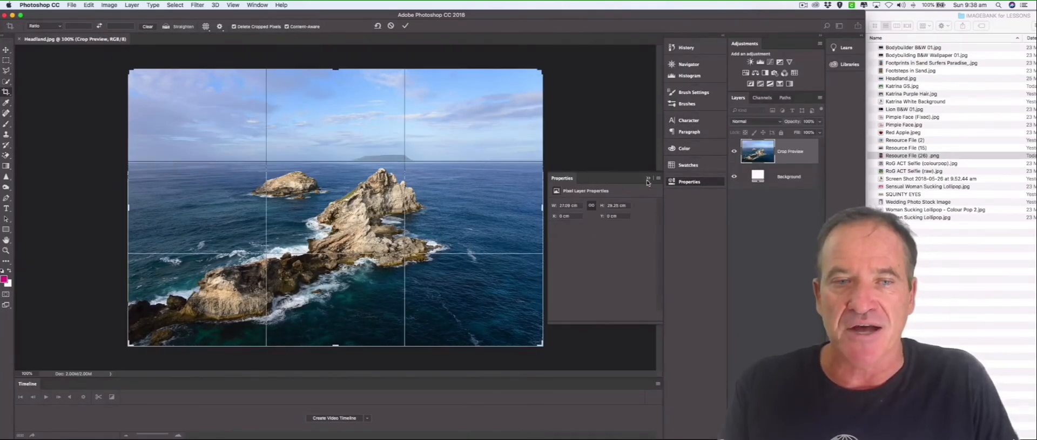
pyautogui.click(649, 179)
pyautogui.moveTo(544, 209); pyautogui.dragTo(566, 202)
pyautogui.click(405, 24)
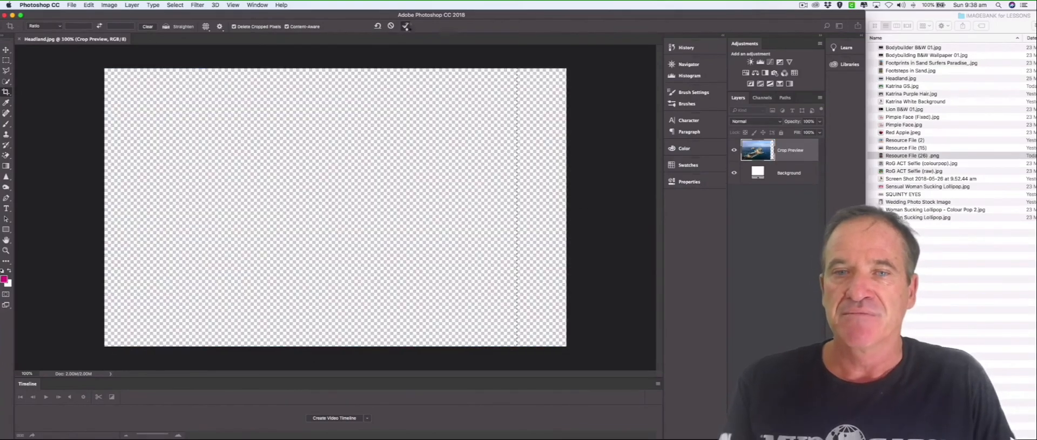